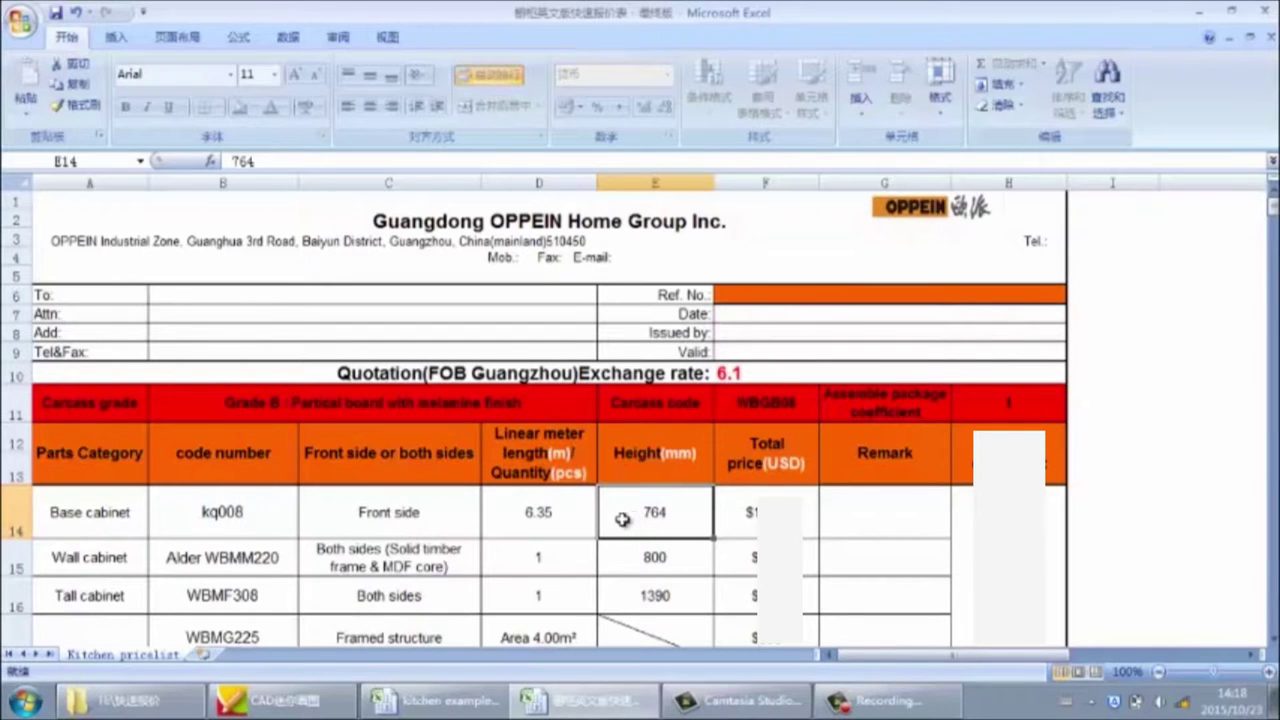
Step: Show the CAD kitchen elevation zoomed on base cabinets 5 and 6 and their 762 height
click(311, 714)
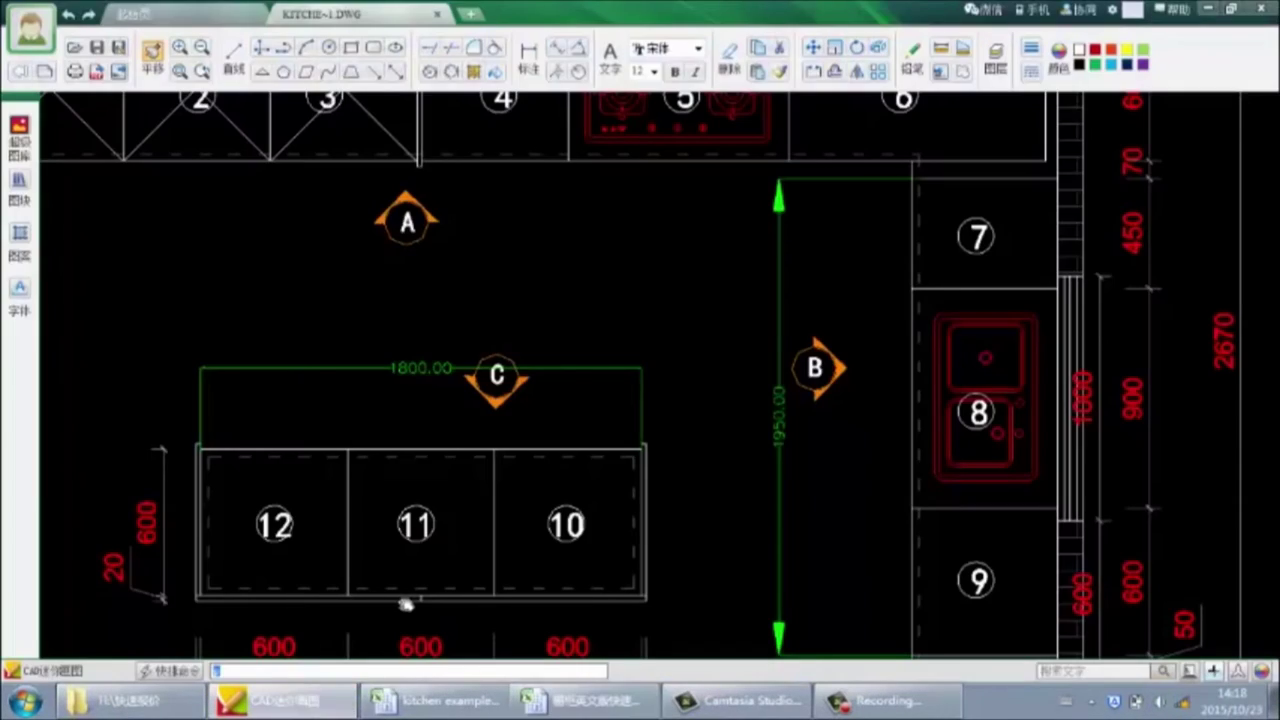
scroll(483, 507, down, 5)
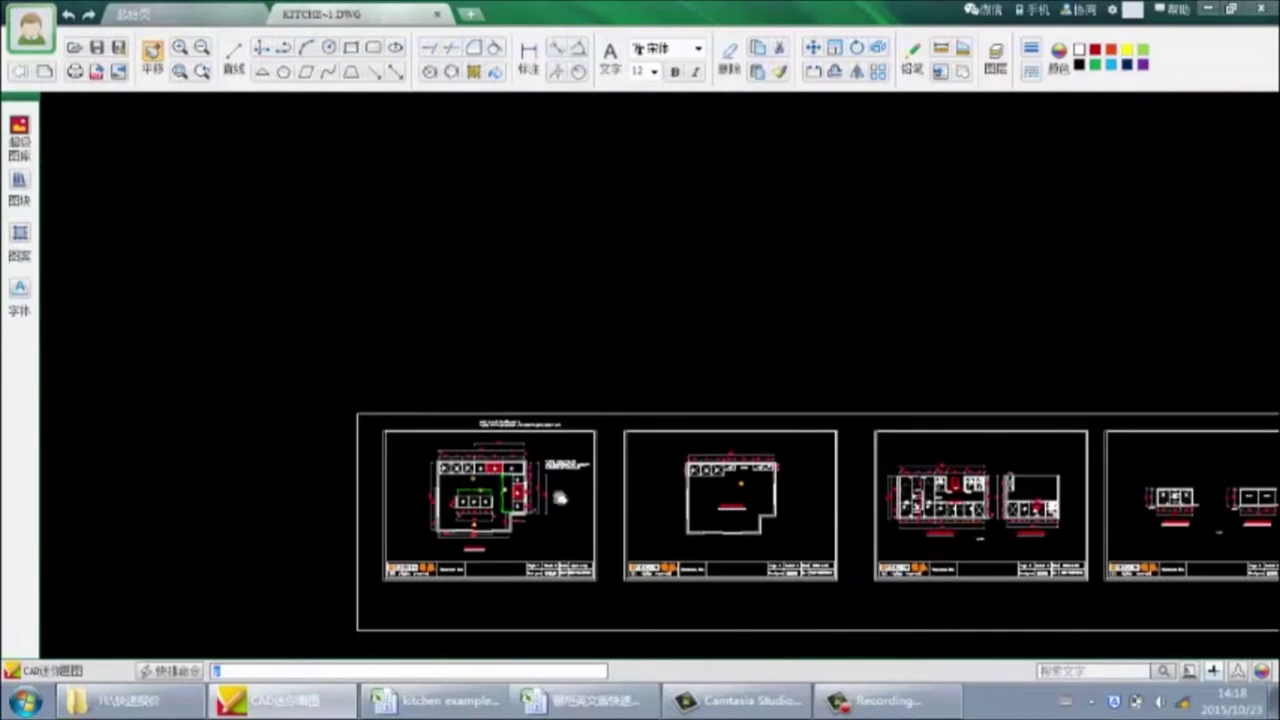
scroll(964, 506, up, 5)
scroll(837, 509, down, 2)
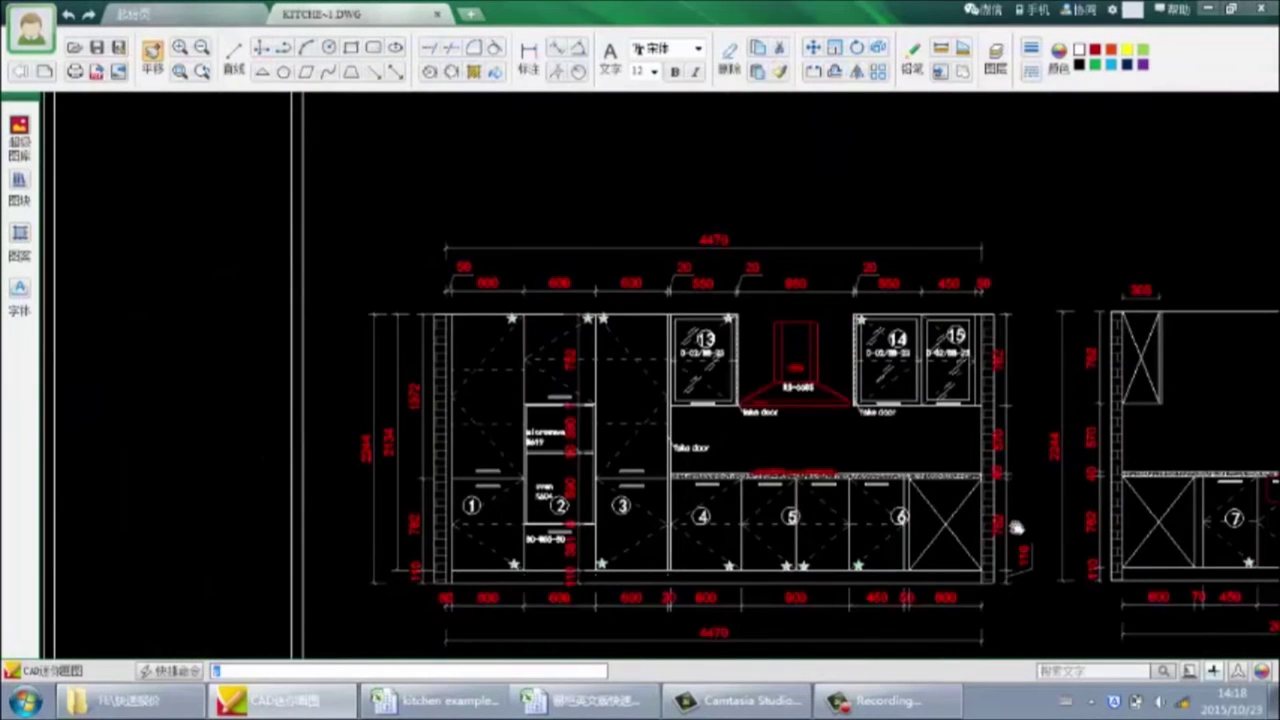
scroll(1014, 523, up, 3)
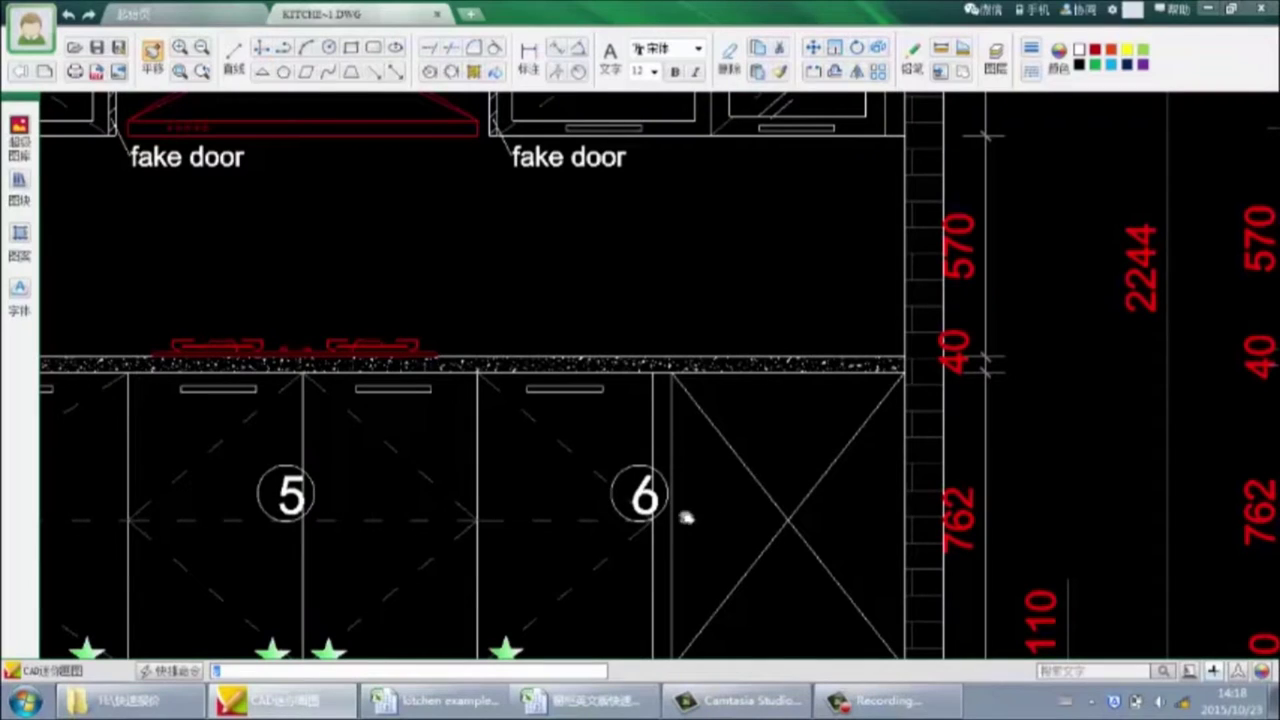
Step: Change the base cabinet height in E14 to 762
click(588, 700)
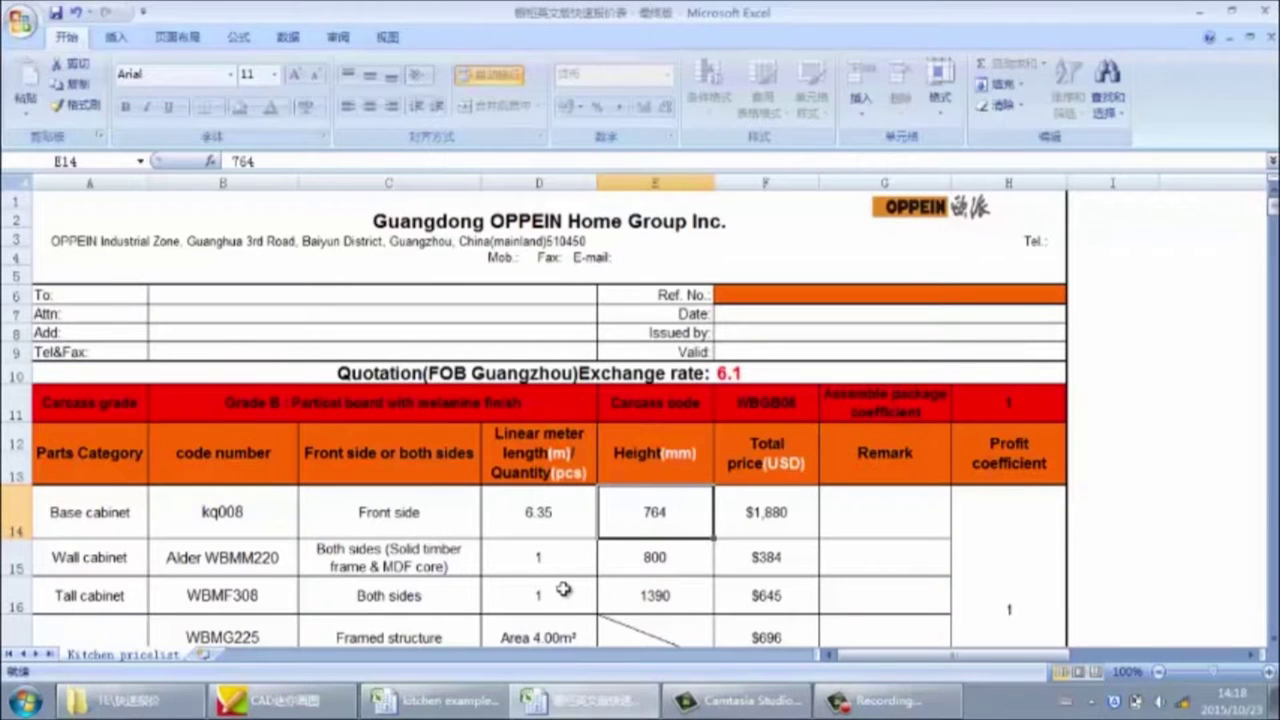
text(762)
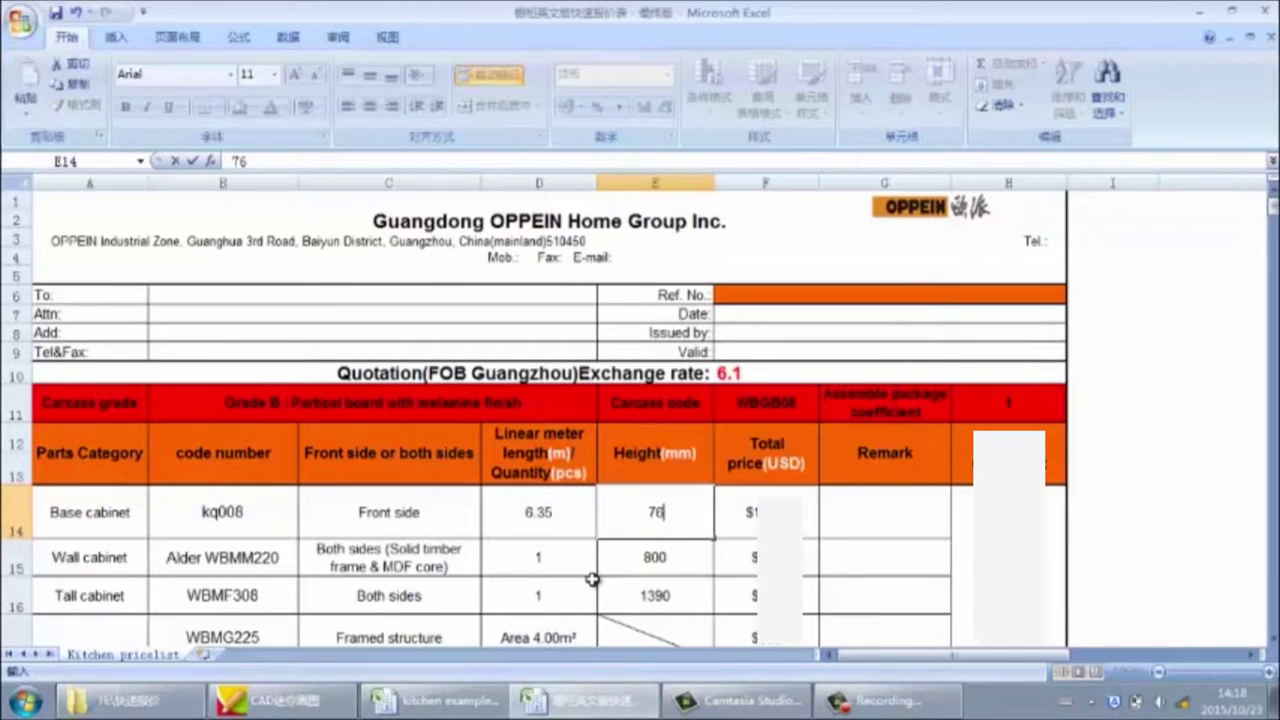
click(641, 564)
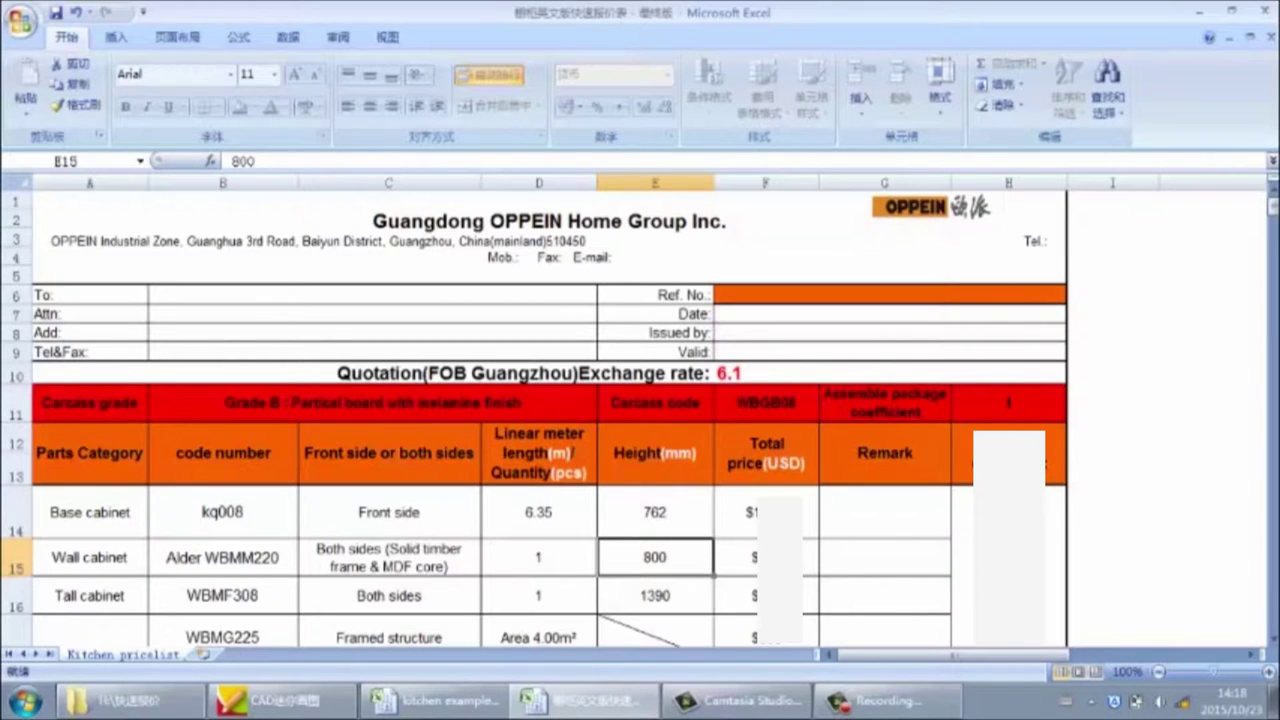
click(780, 515)
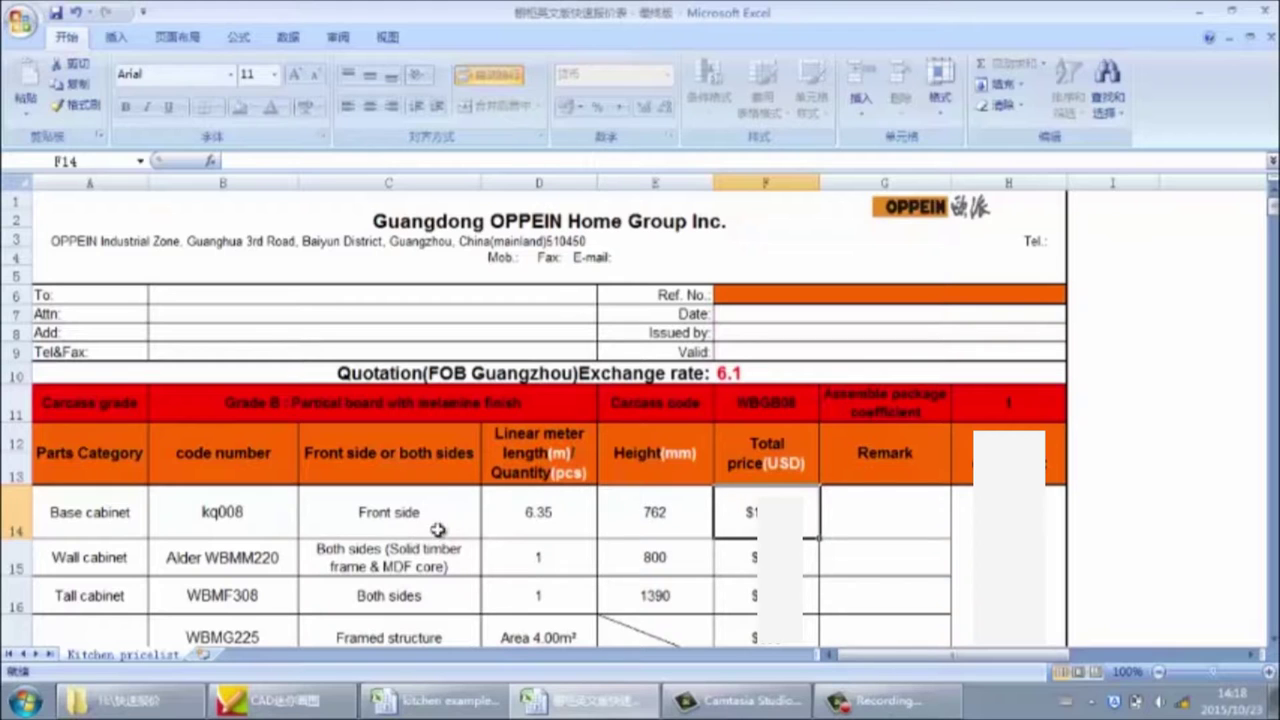
scroll(385, 512, down, 1)
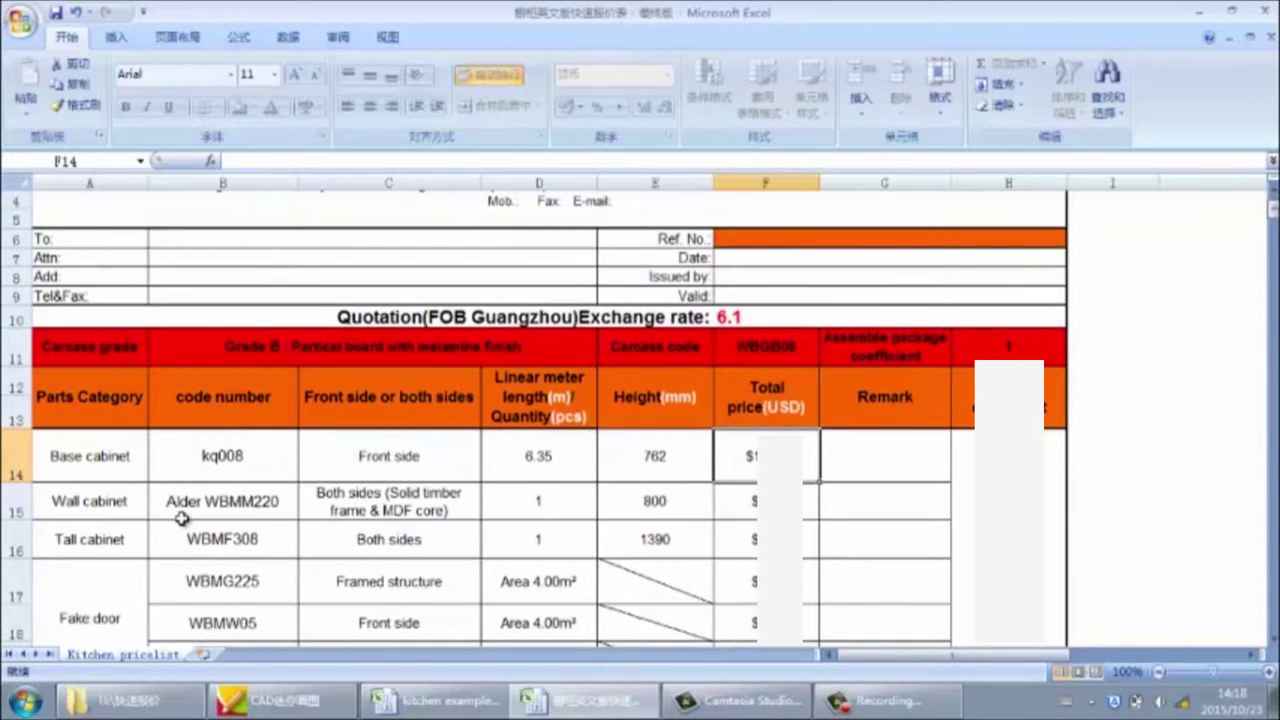
Step: Give the Wall cabinet row code KQ008 and door side Front side
click(127, 501)
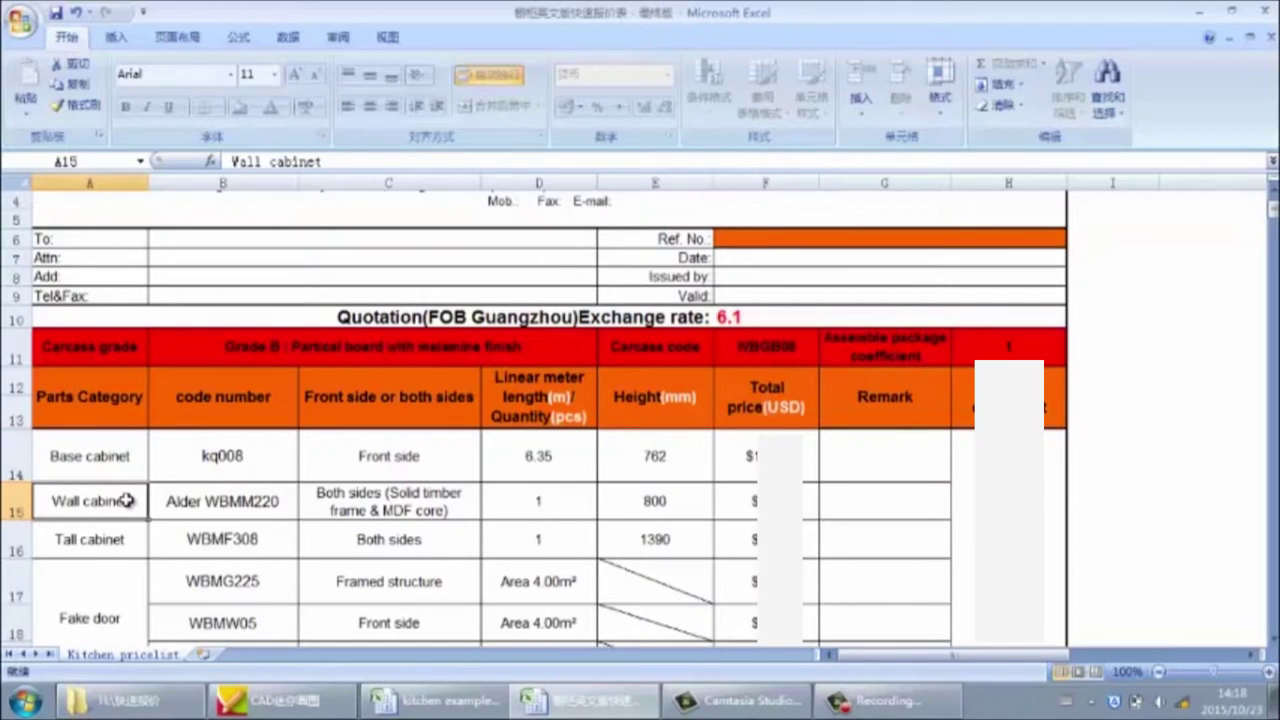
click(215, 501)
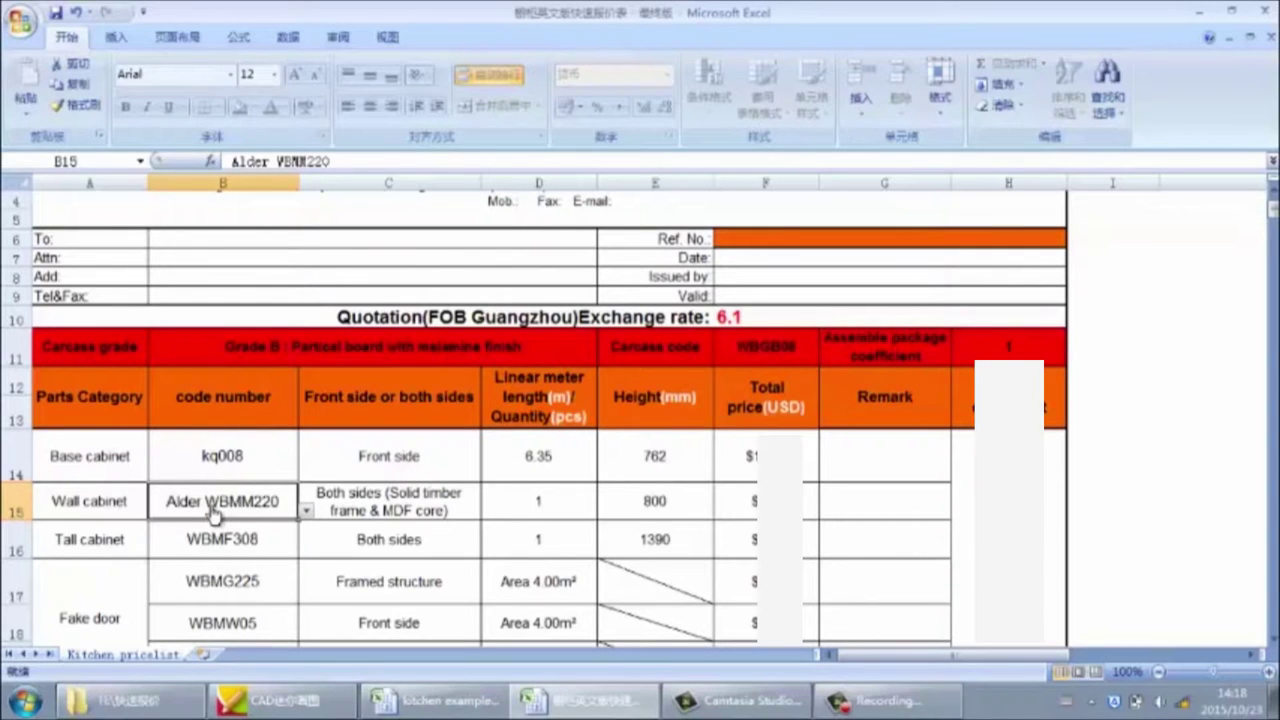
text(KQ008)
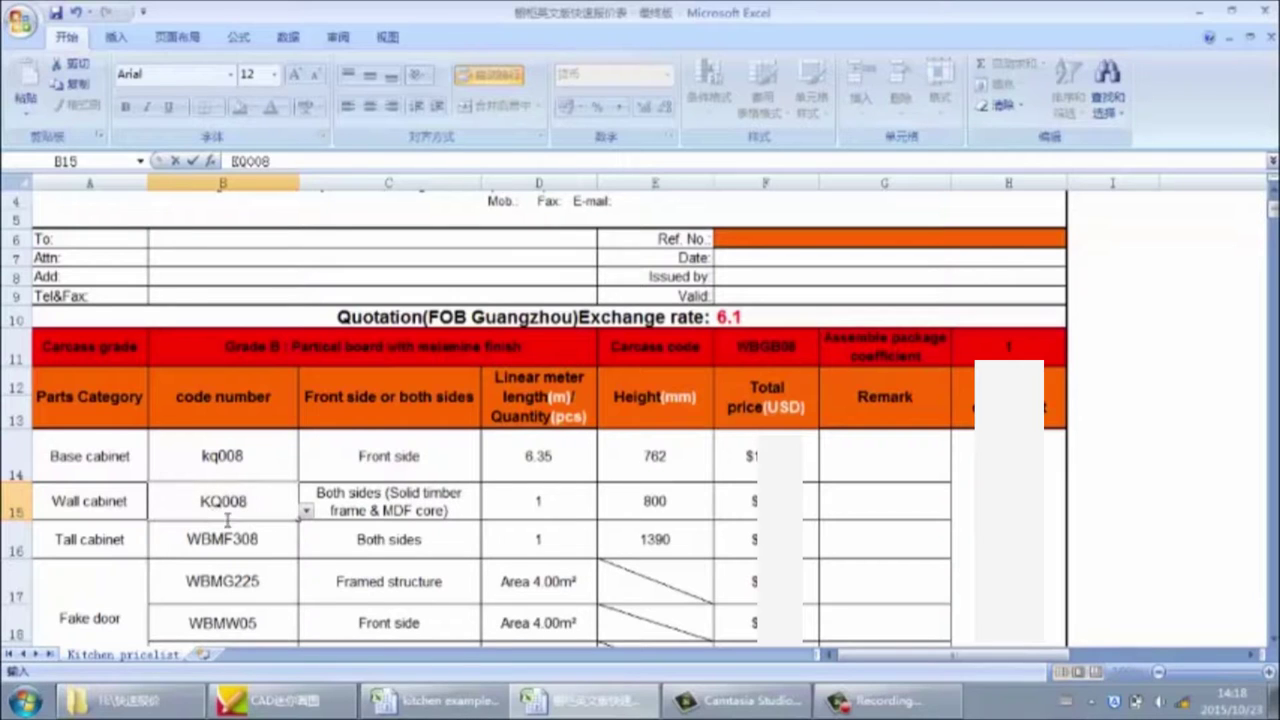
click(360, 510)
click(489, 513)
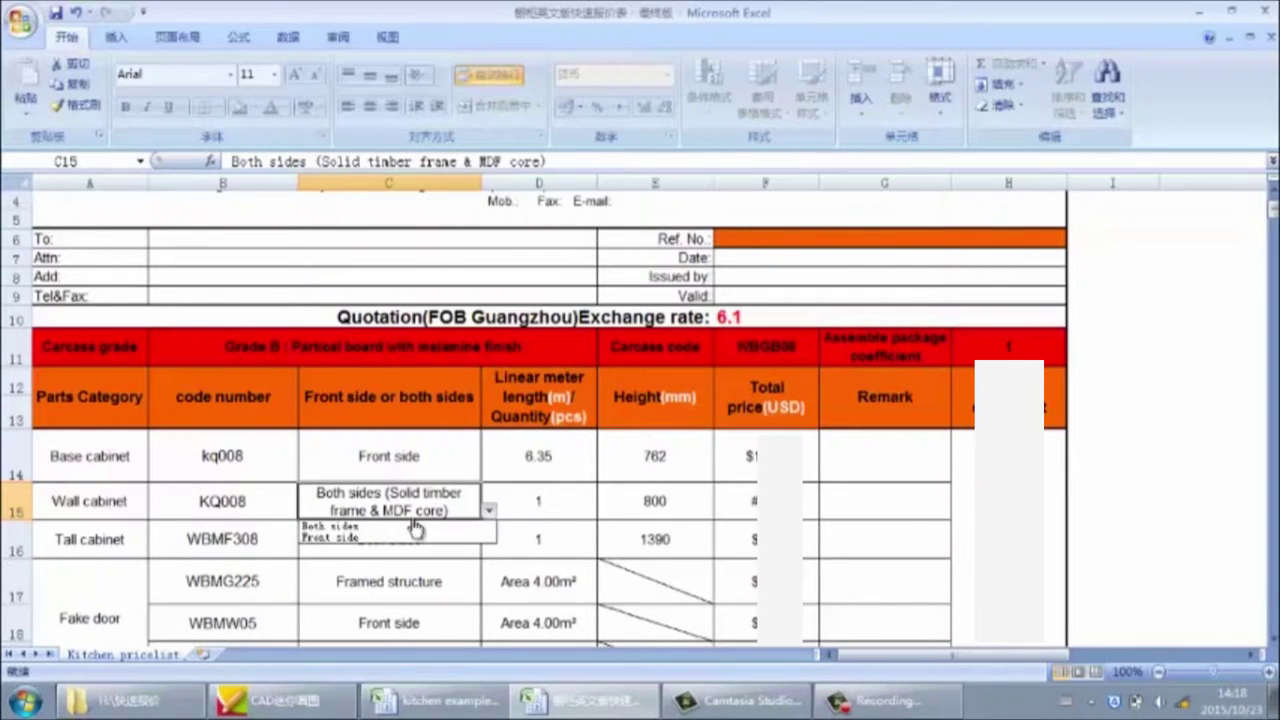
click(385, 536)
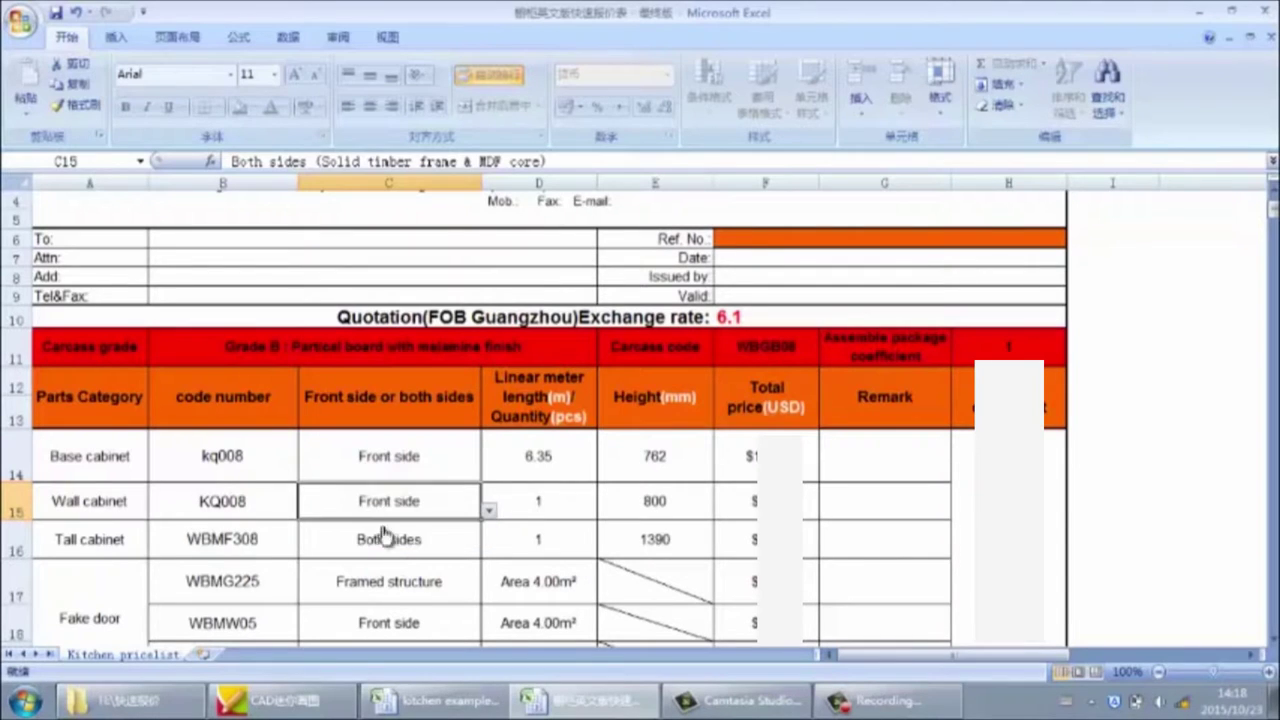
click(530, 504)
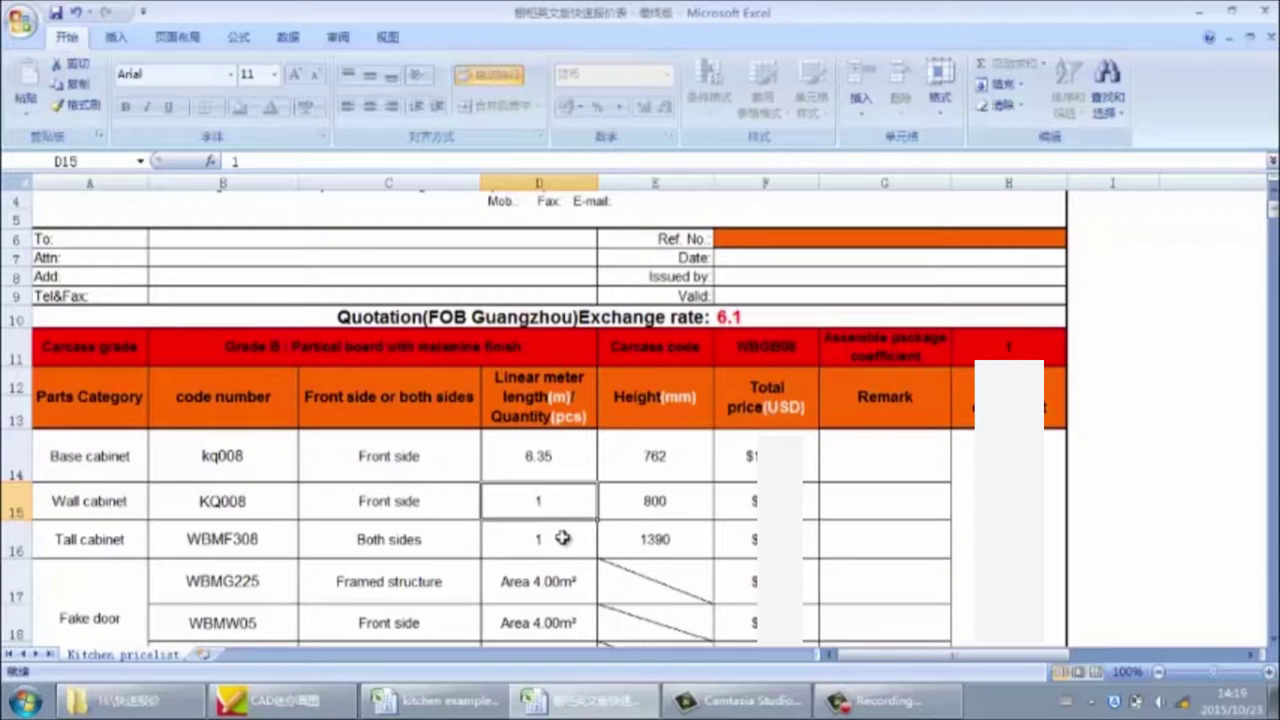
Step: Zoom and pan the CAD plan to wall cabinets 13–15 with widths 550, 550 and 450
click(338, 706)
scroll(489, 458, down, 6)
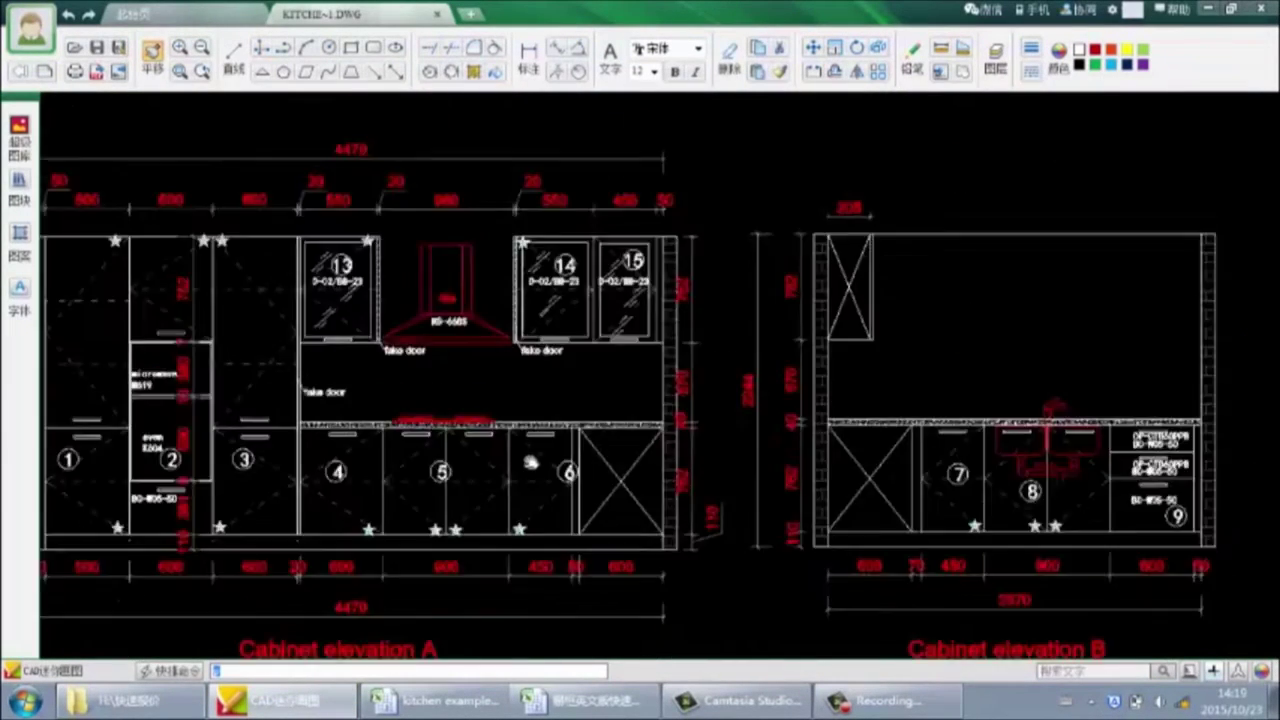
scroll(405, 460, up, 1)
scroll(365, 460, up, 4)
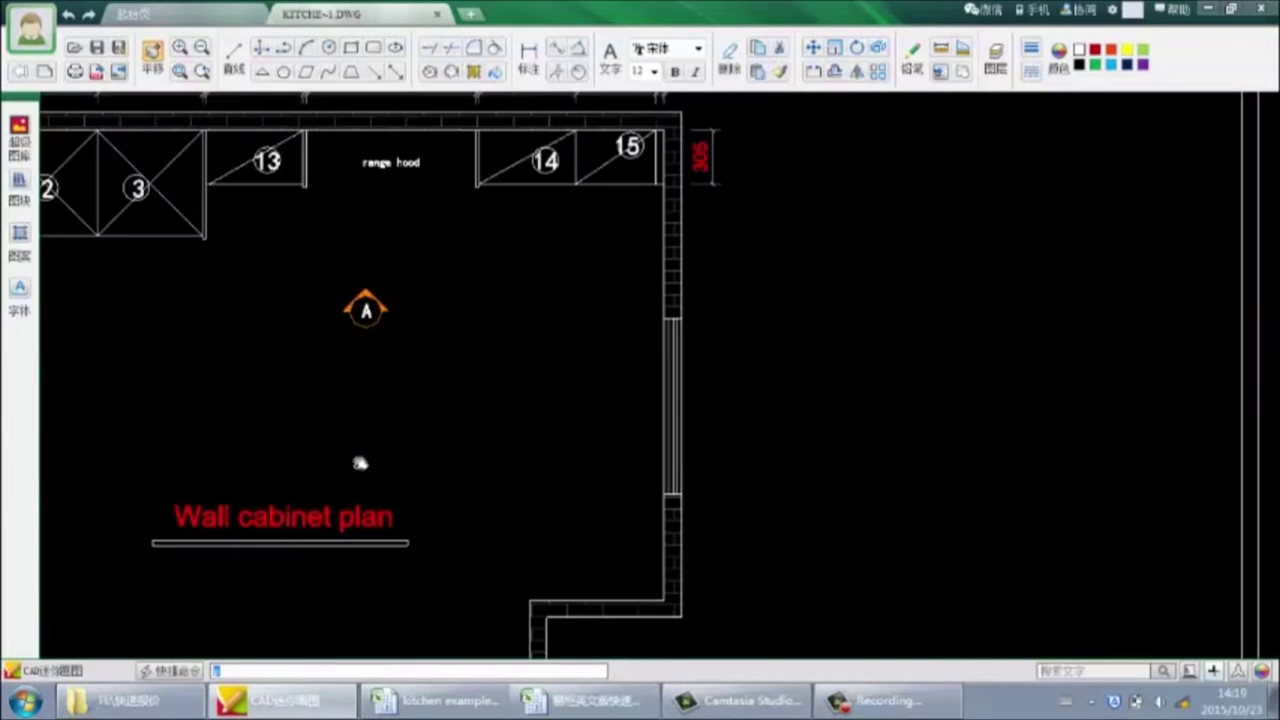
scroll(440, 462, down, 1)
drag(390, 378, 434, 457)
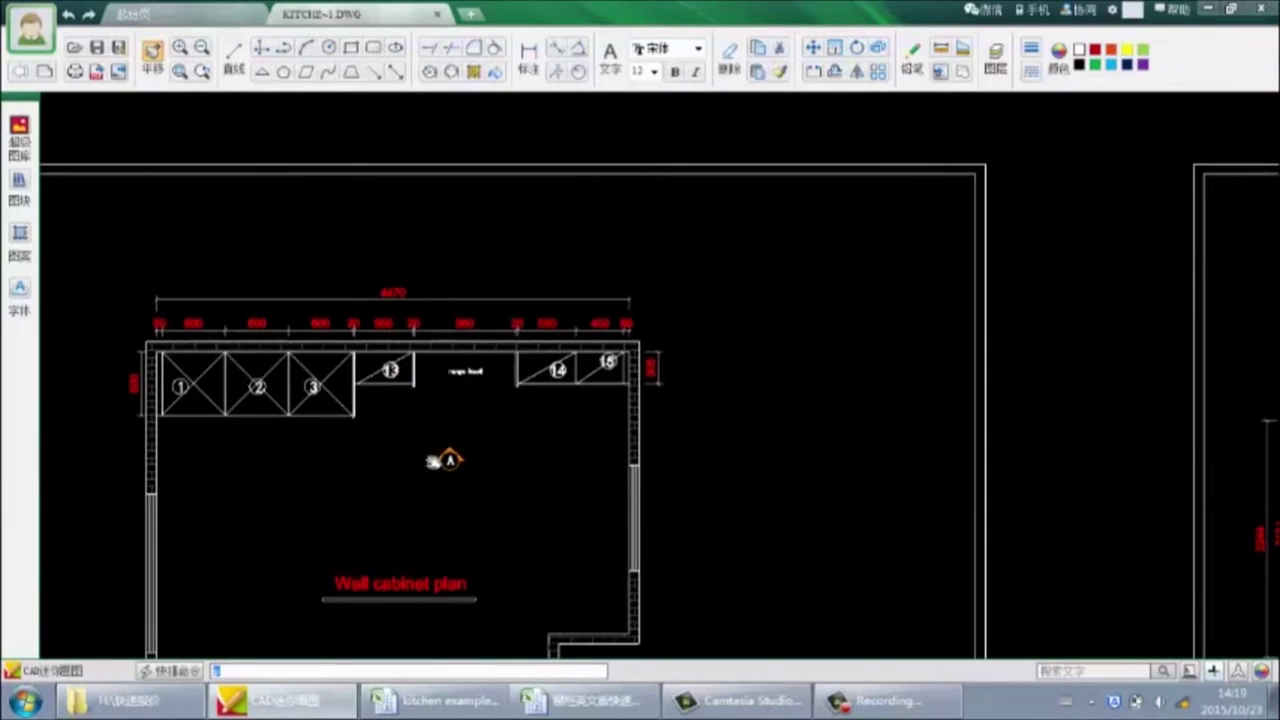
scroll(414, 386, up, 3)
drag(446, 394, 472, 448)
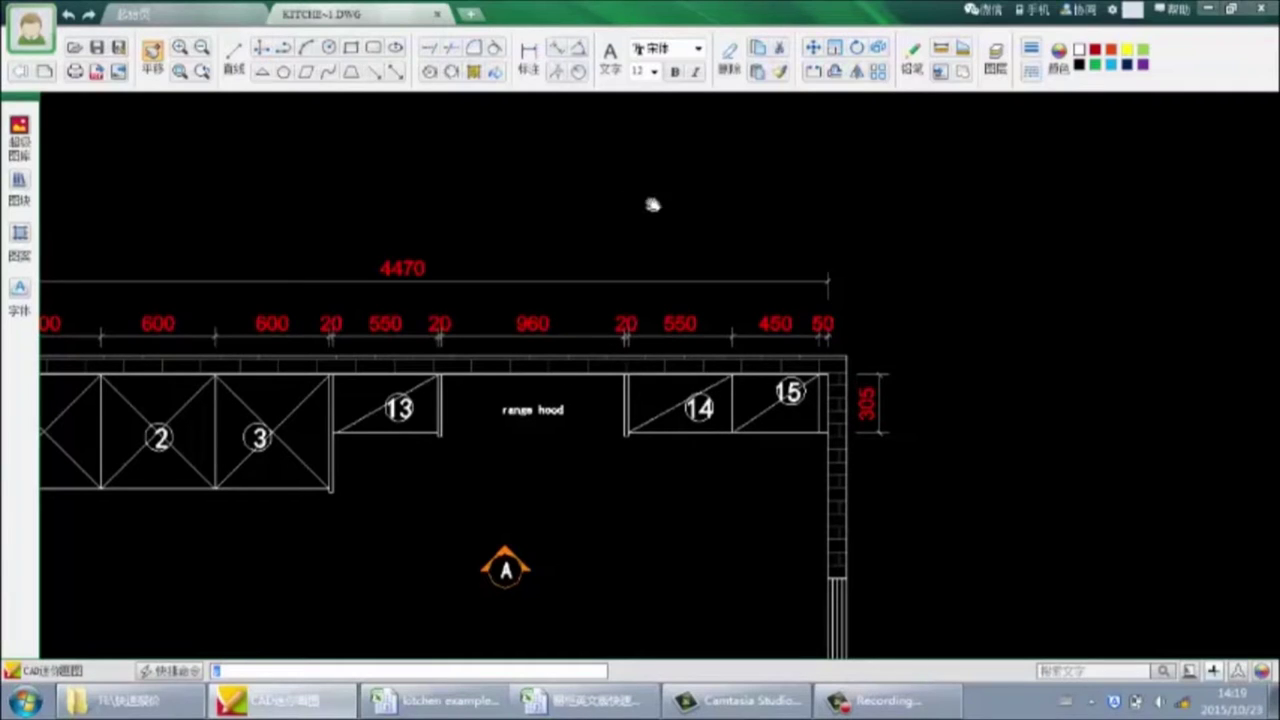
Step: Enter 1.6 as the wall cabinet length in the quotation
mouse_move(568, 704)
click(568, 658)
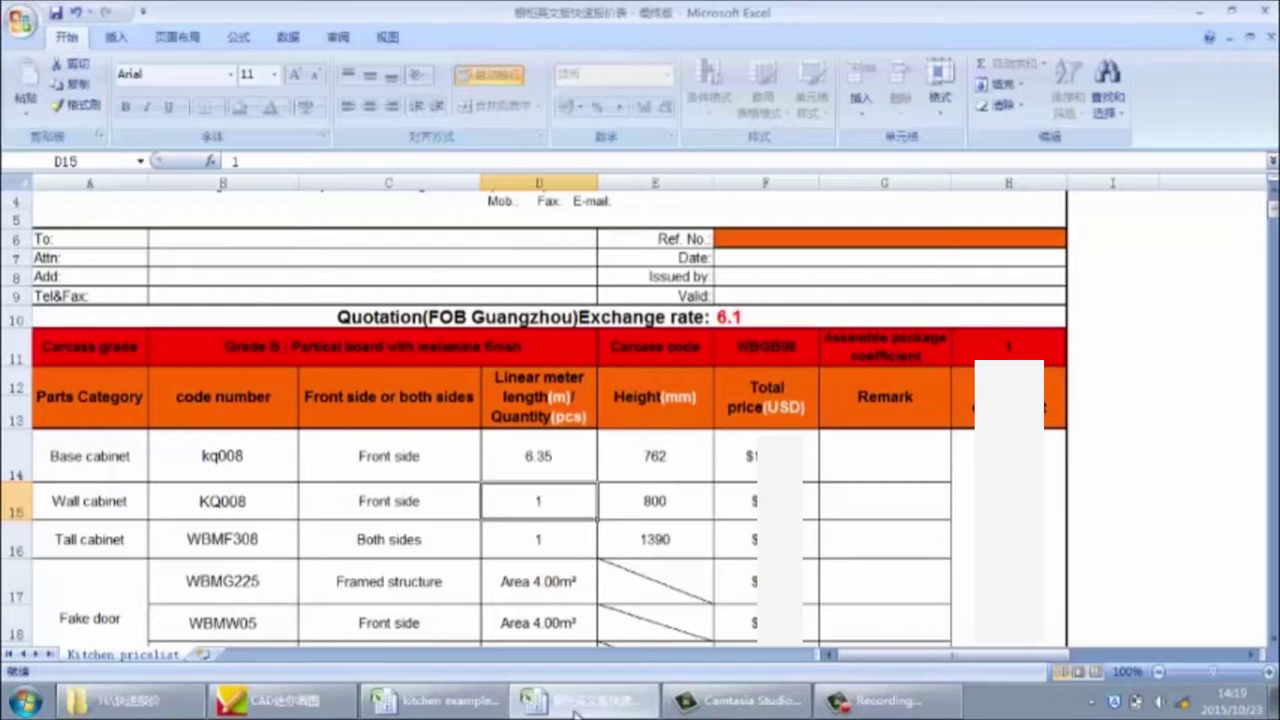
text(1/.6)
key(BackSpace)
key(BackSpace)
key(BackSpace)
text(.)
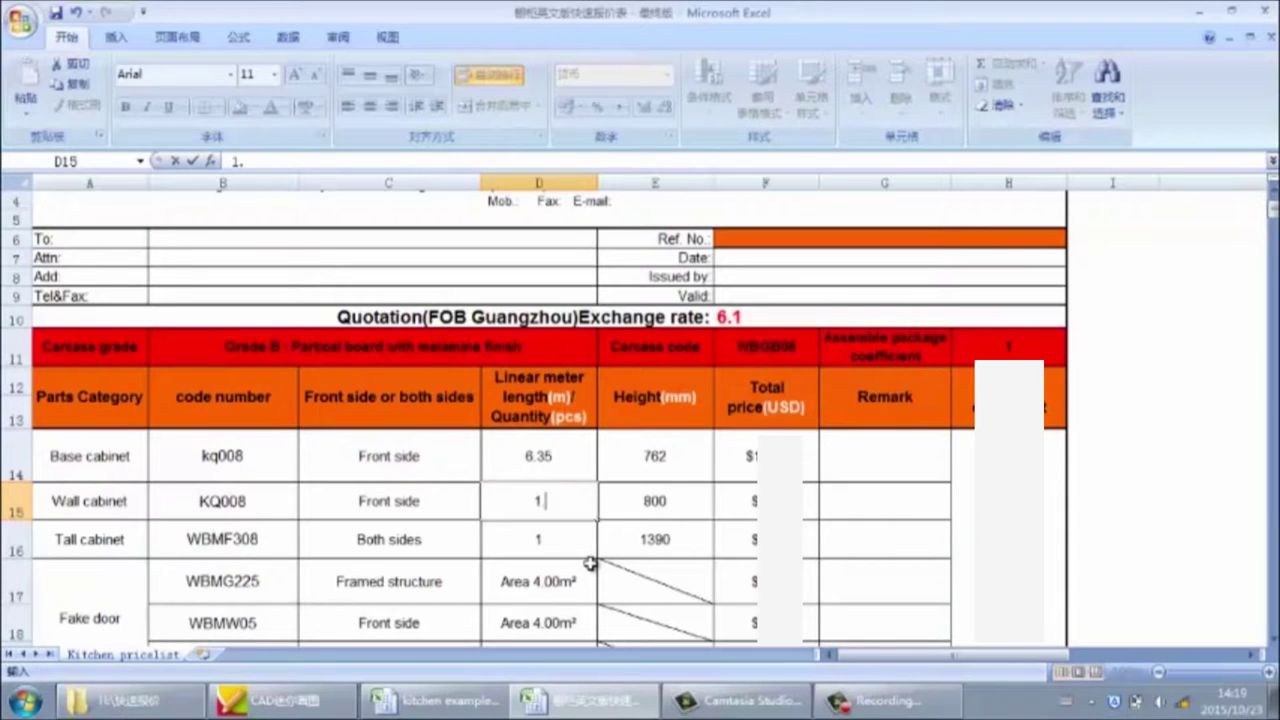
text(6)
click(662, 505)
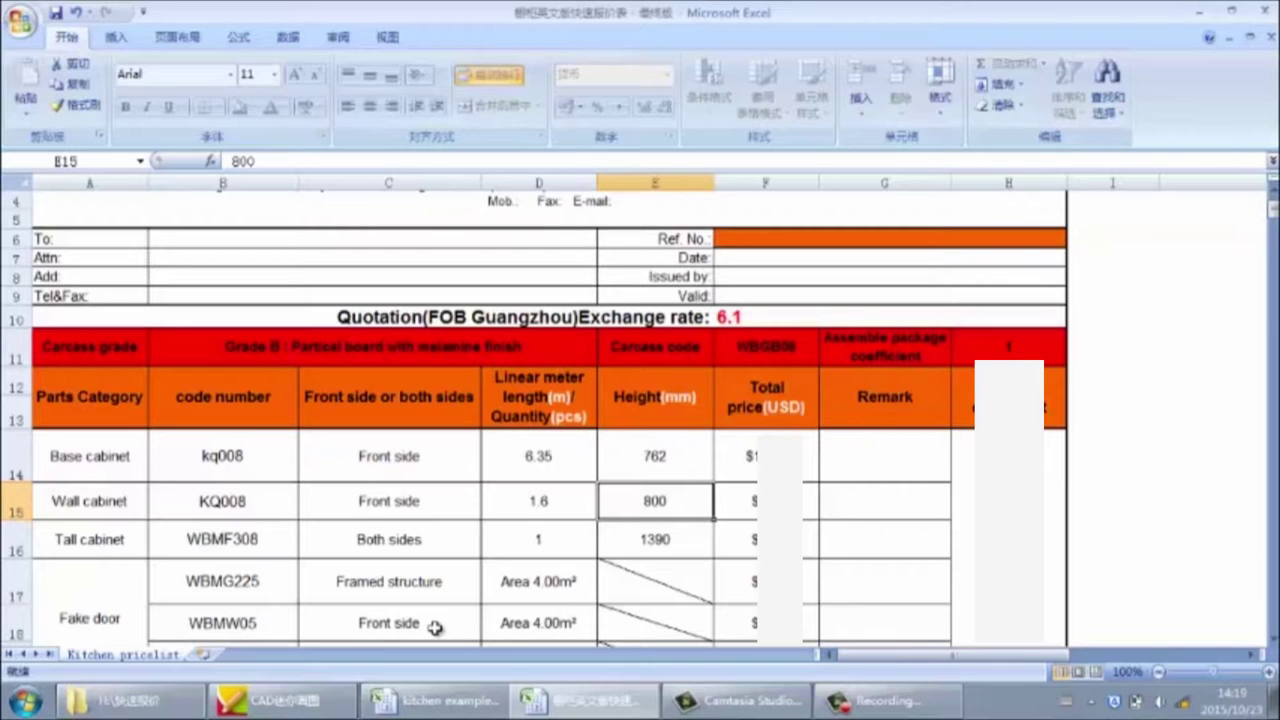
Step: Check the wall cabinet height on cabinets 13–15 in the CAD drawing, then return to Excel
click(312, 698)
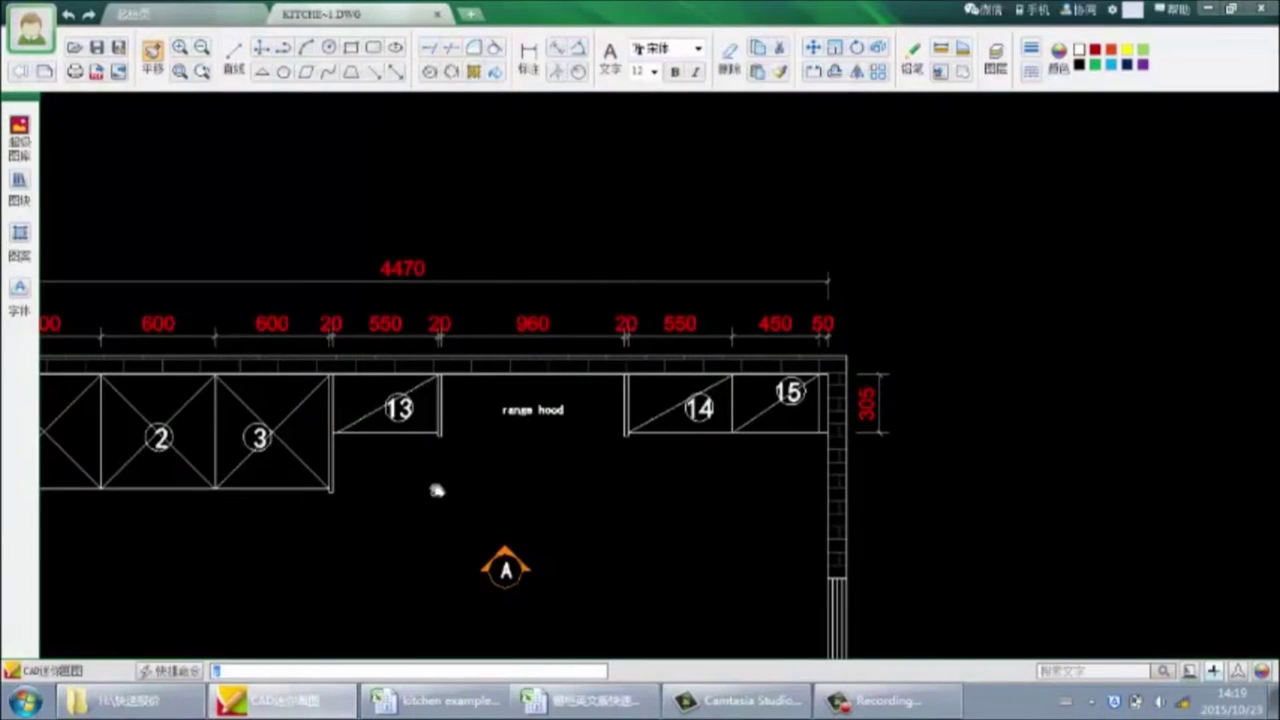
scroll(440, 490, down, 6)
scroll(560, 495, up, 4)
scroll(577, 500, up, 5)
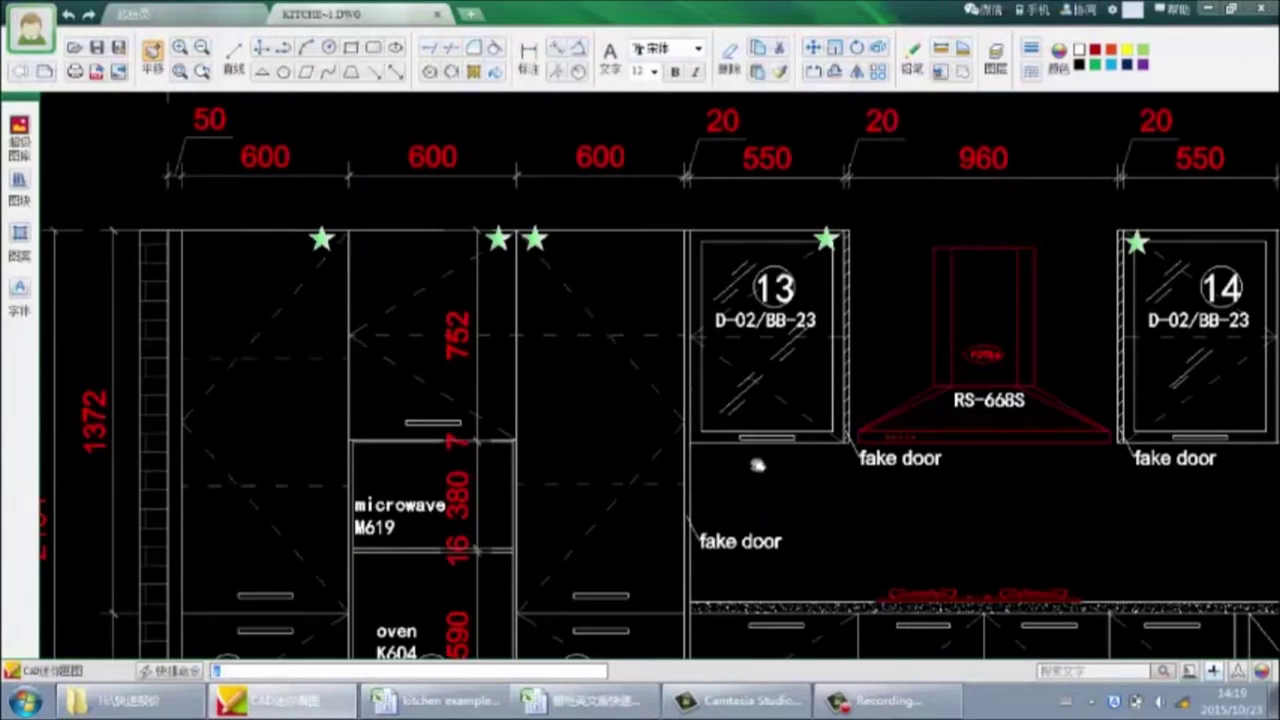
scroll(748, 514, down, 2)
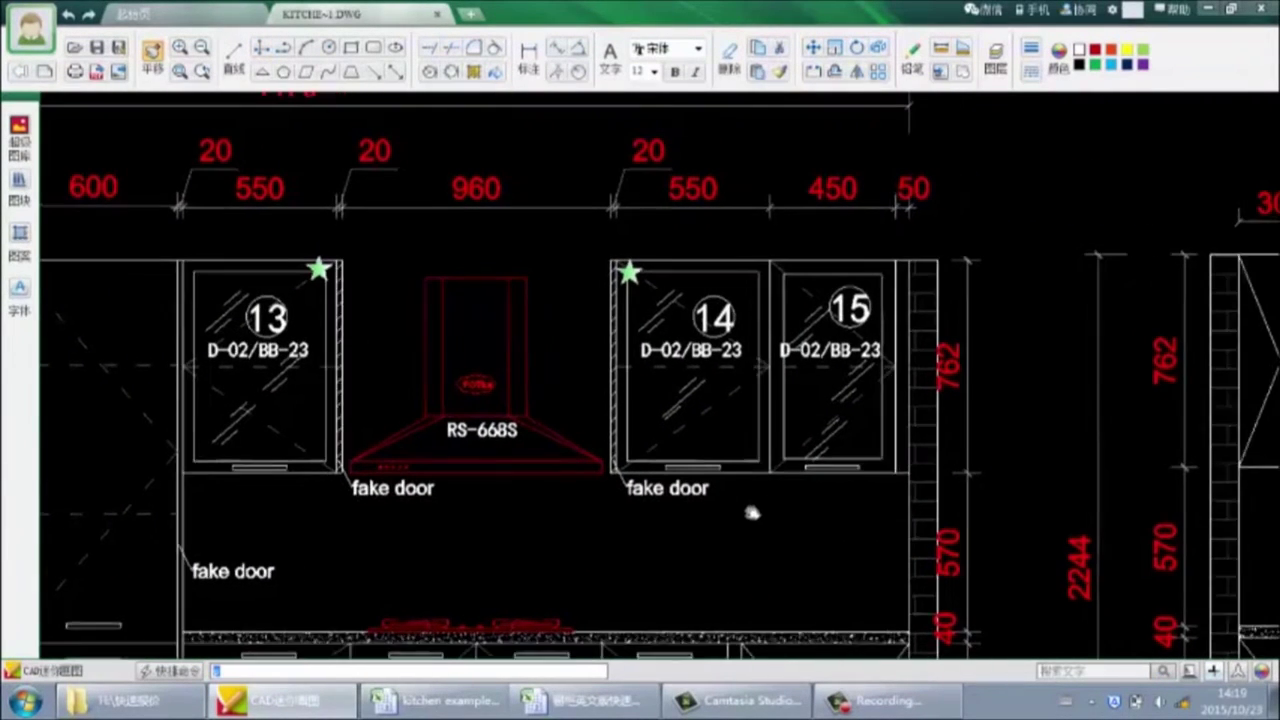
key(alt+Tab)
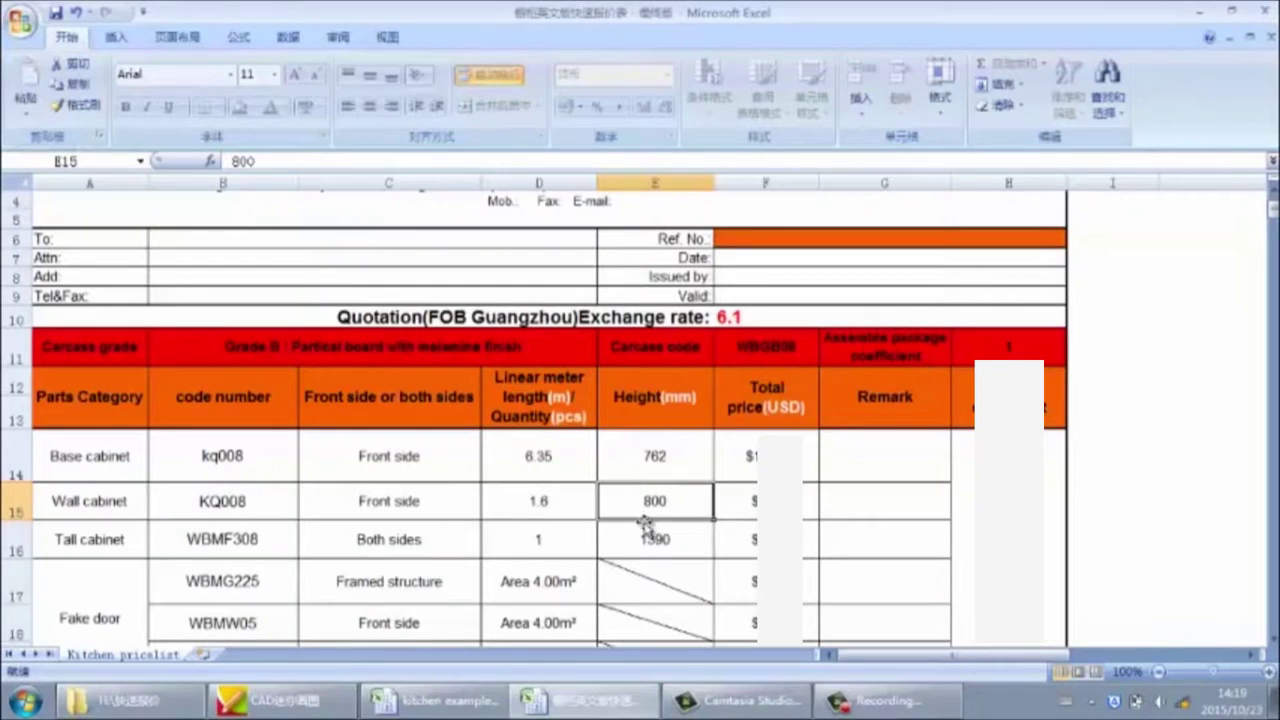
Step: Enter 762 as the wall cabinet height in E15
text(762)
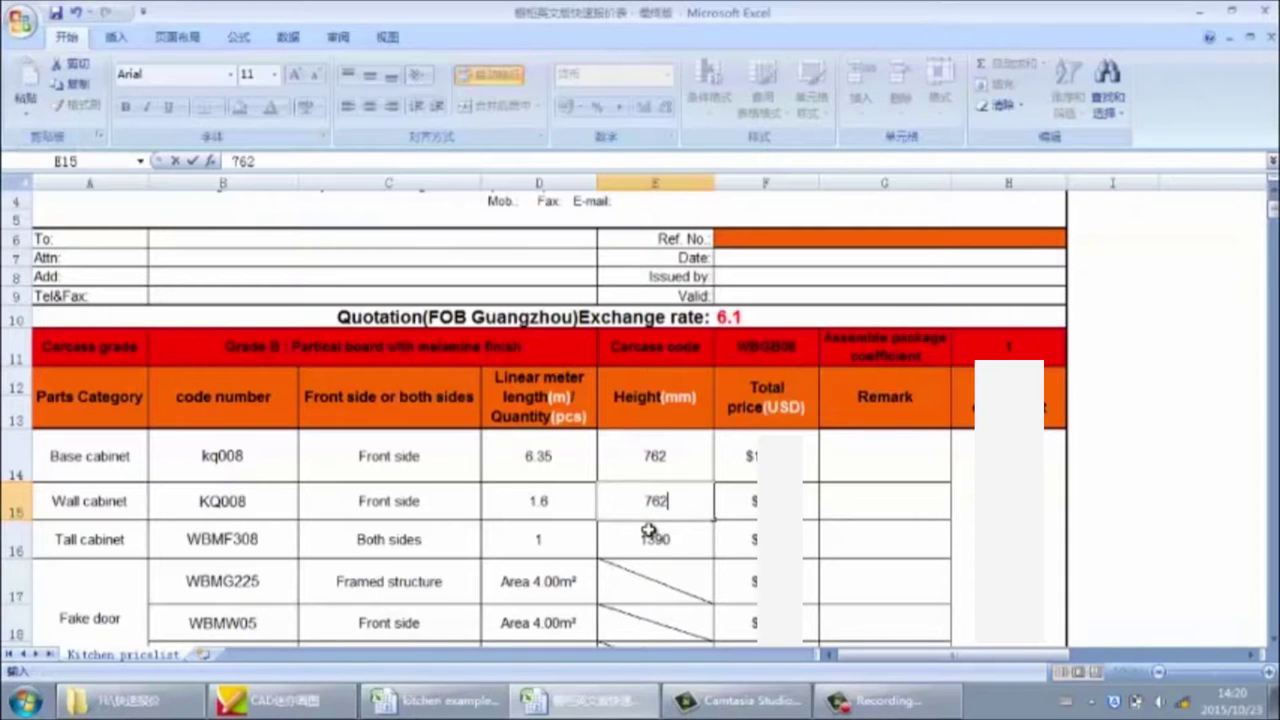
click(843, 541)
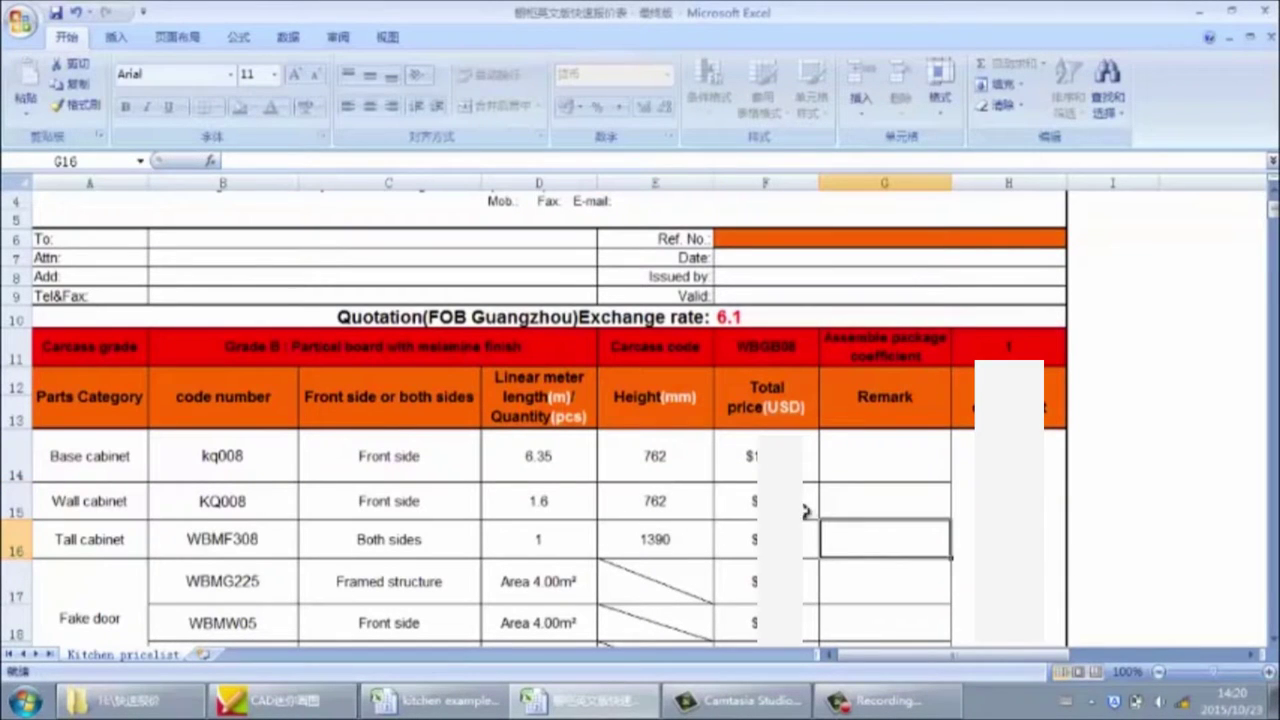
click(802, 506)
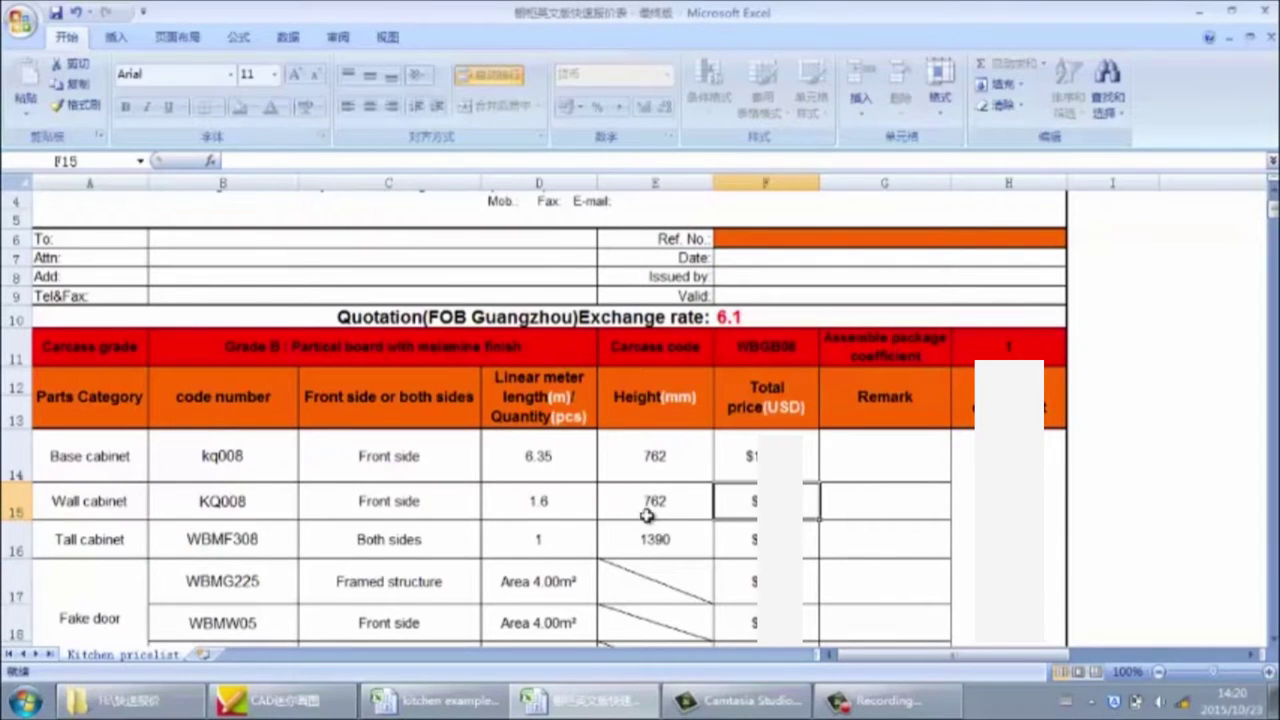
Step: Change the tall cabinet code from WBMF308 to KQ008 and its door side to Front side
click(199, 540)
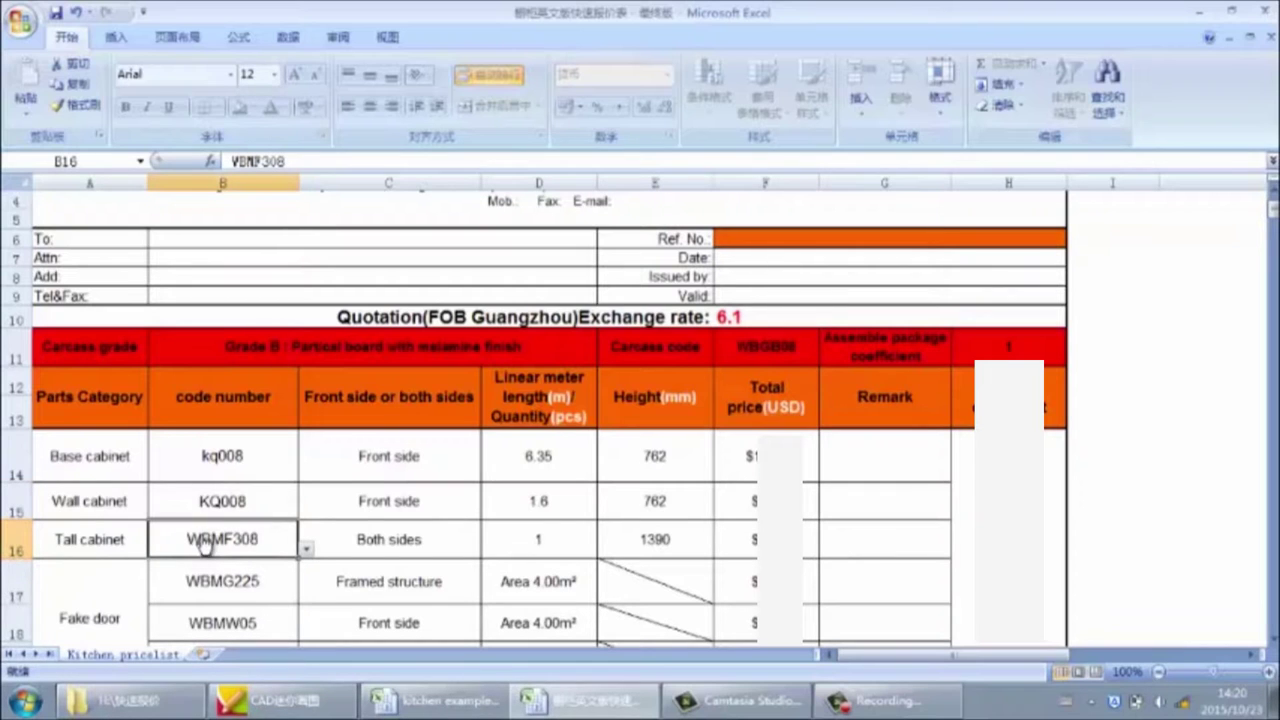
text(K)
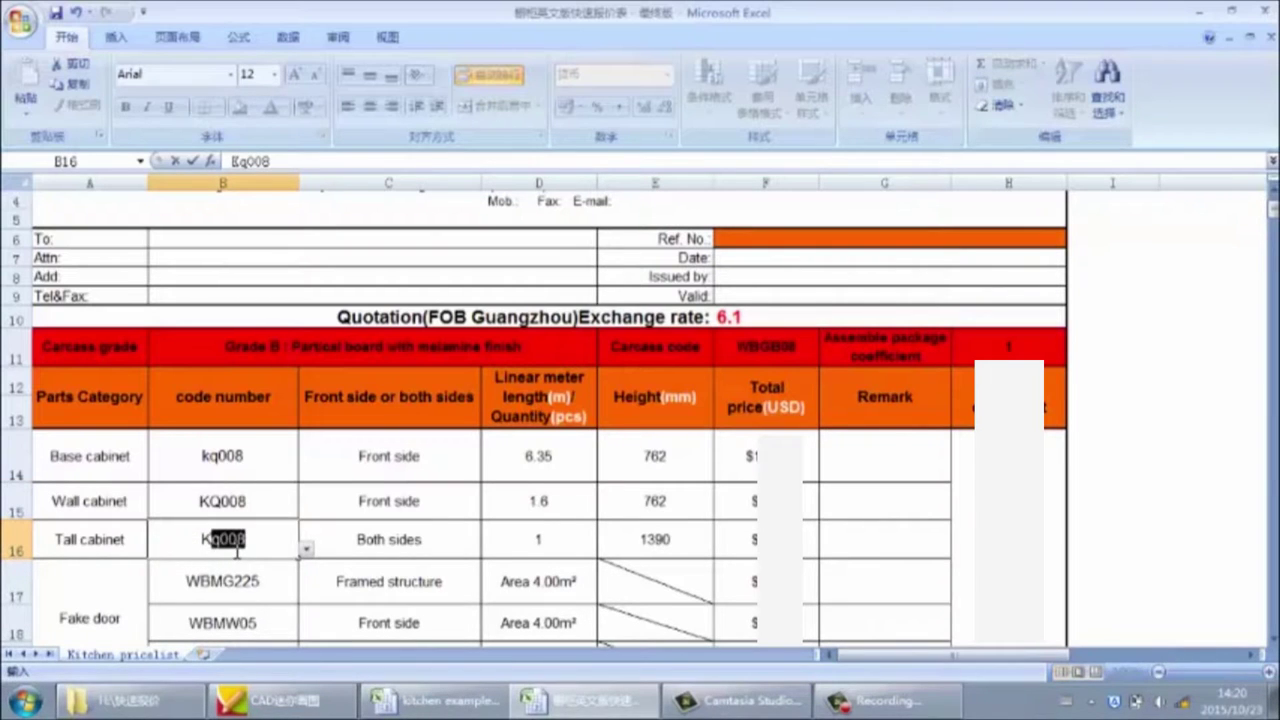
text(Q008)
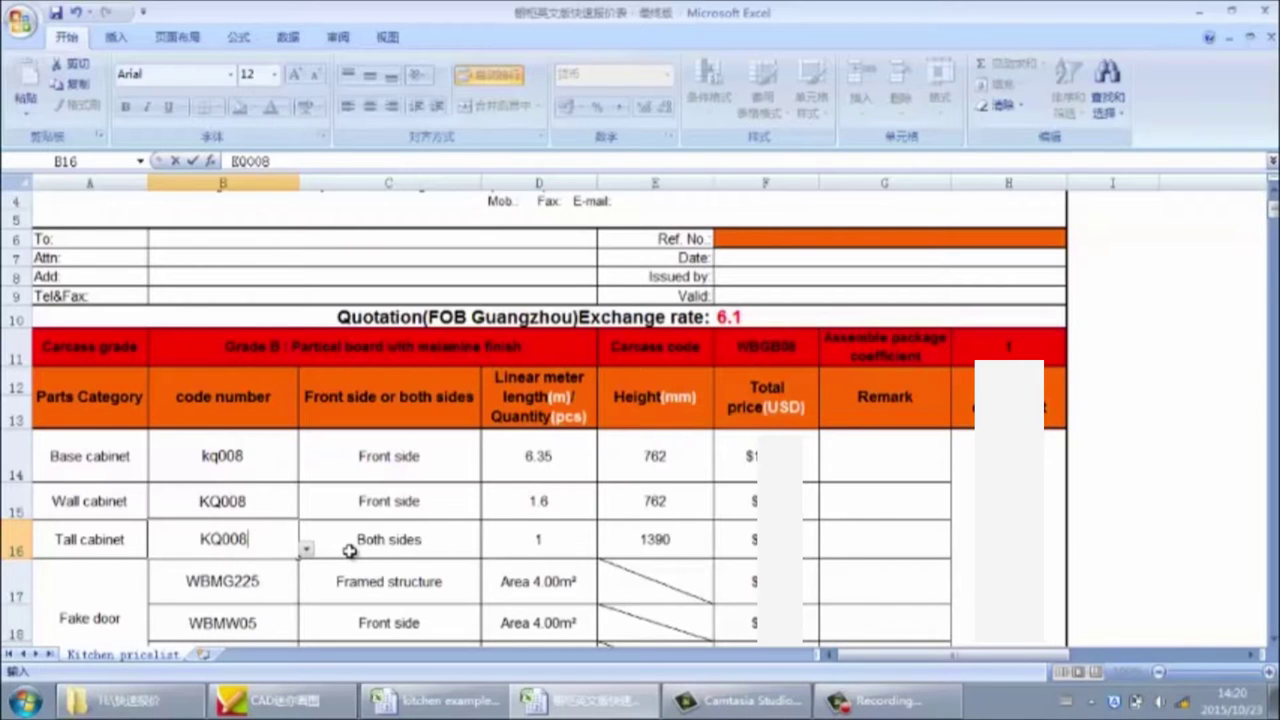
click(350, 550)
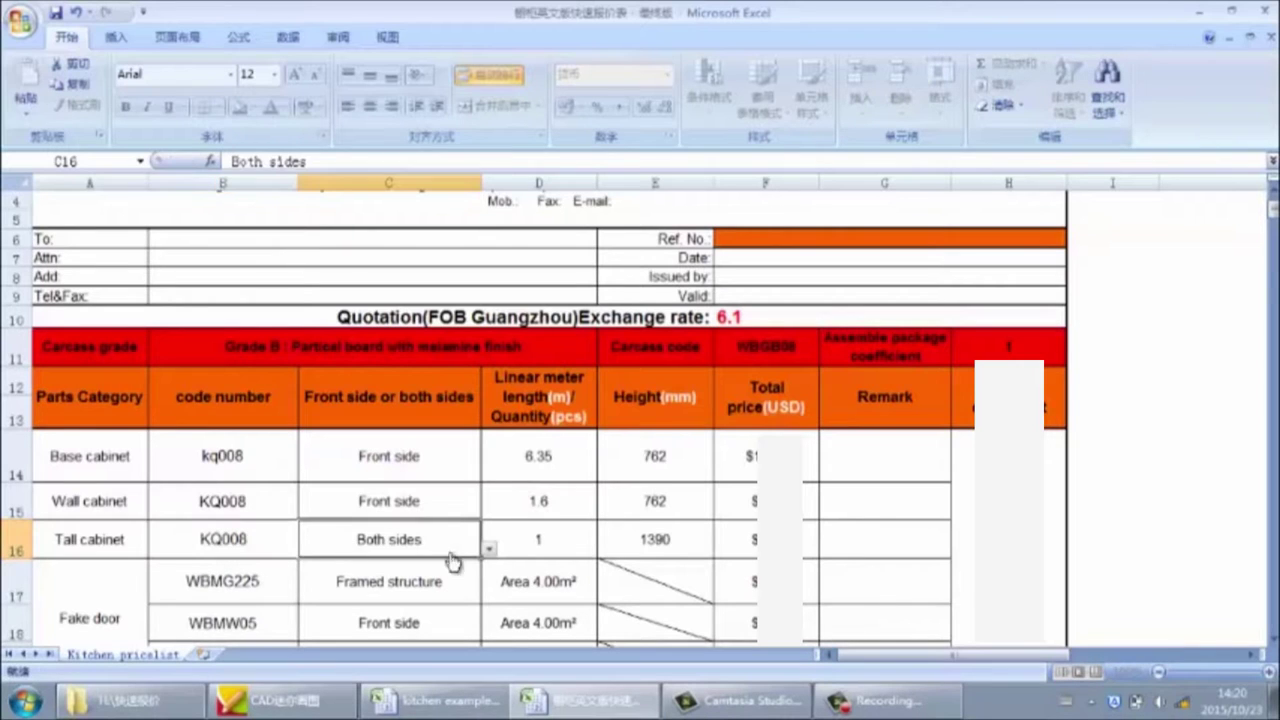
click(489, 552)
click(414, 580)
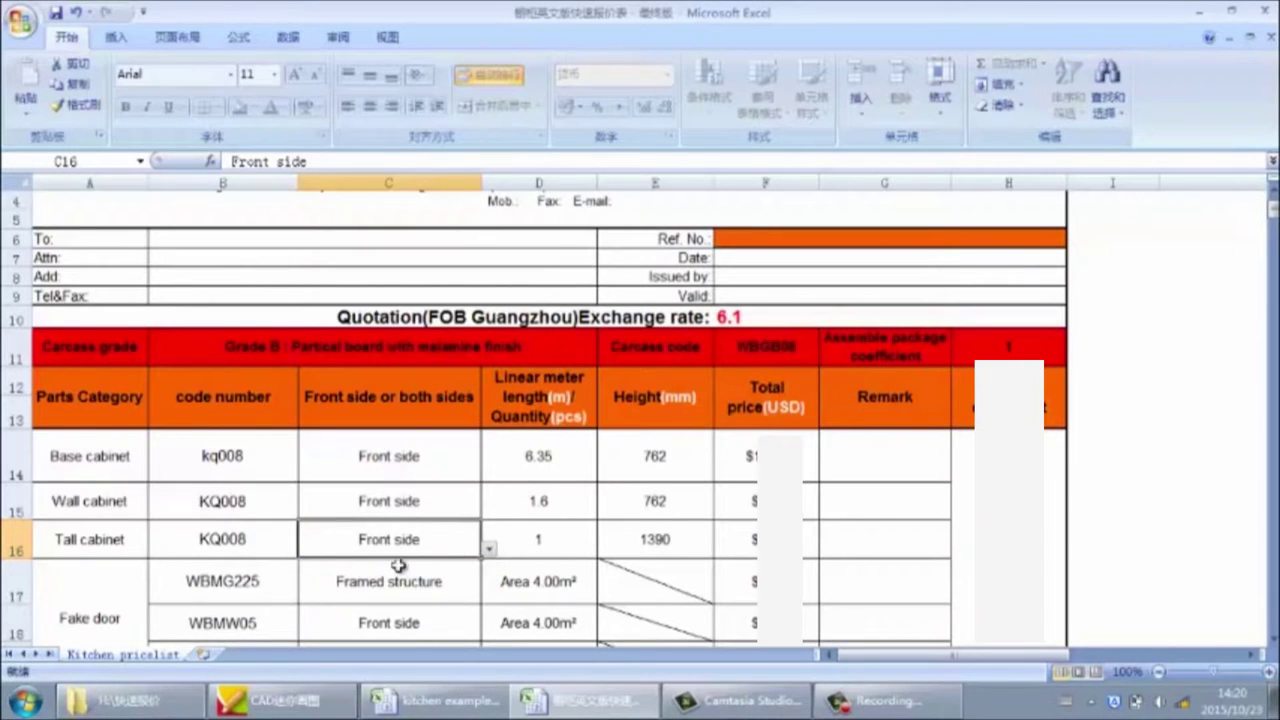
Step: Review the tall cabinet's length cell, then bring up the CAD kitchen drawing
click(518, 548)
double_click(520, 545)
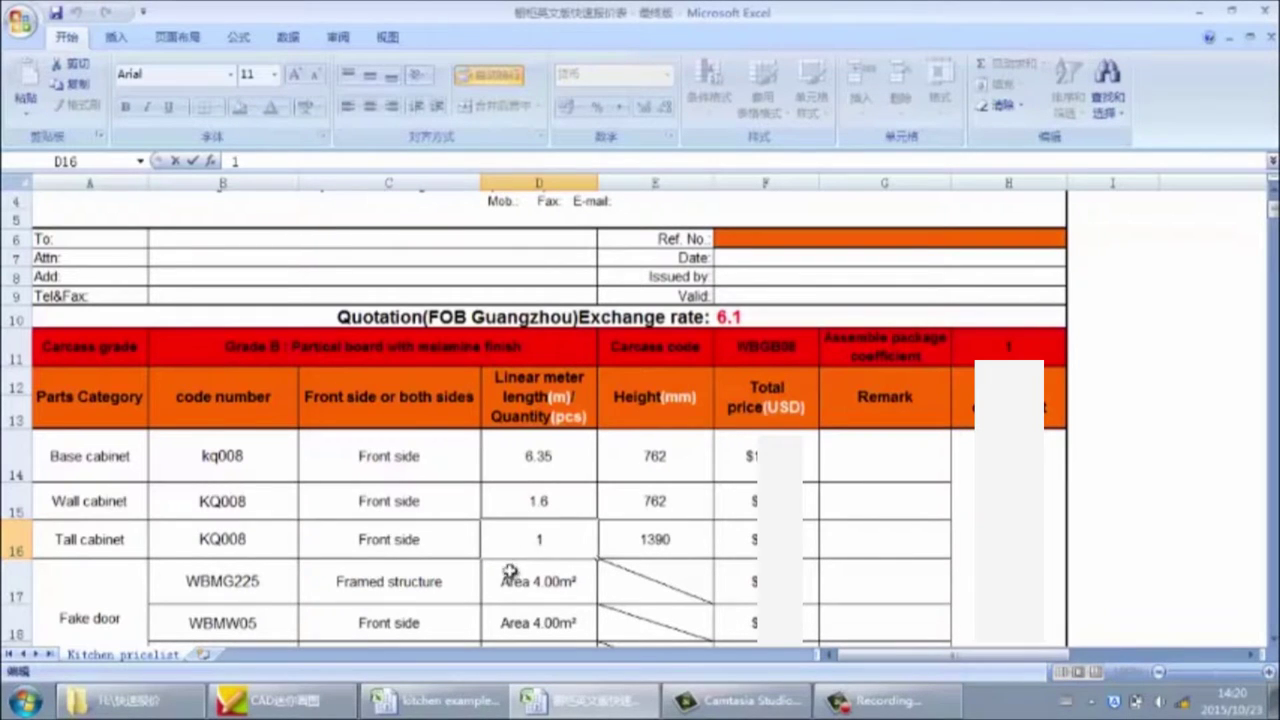
click(518, 578)
mouse_move(405, 703)
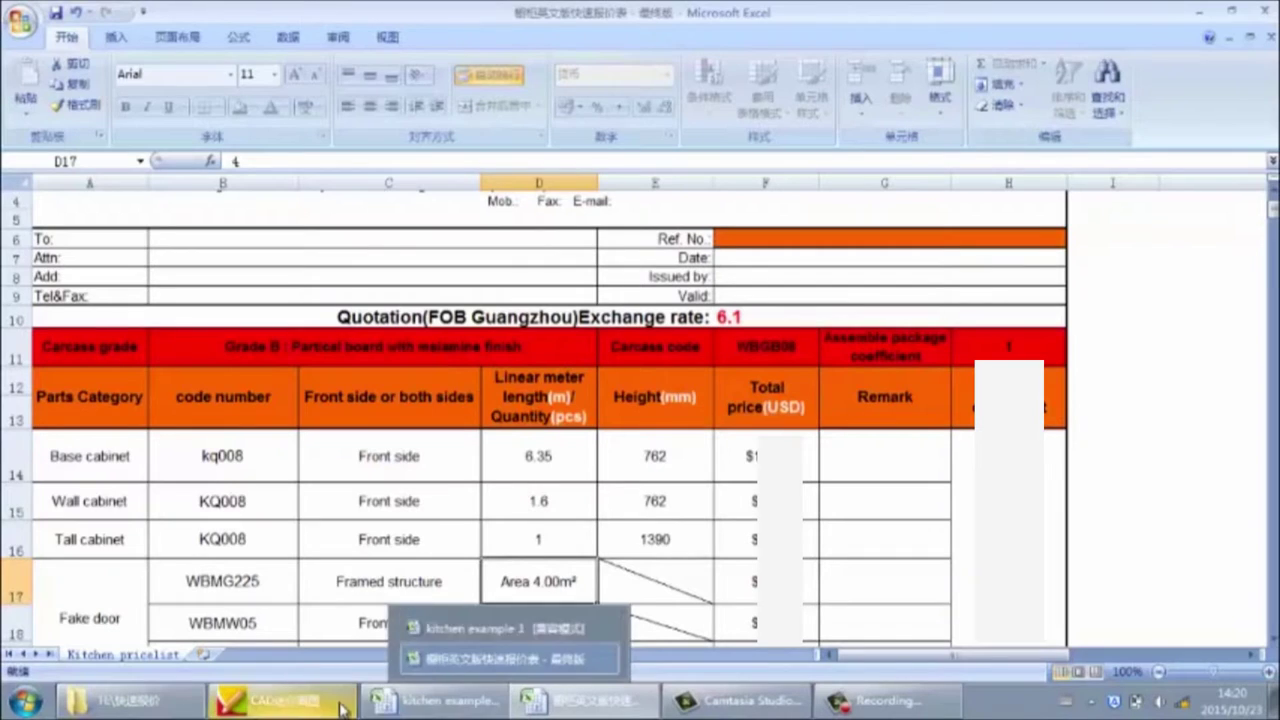
click(285, 700)
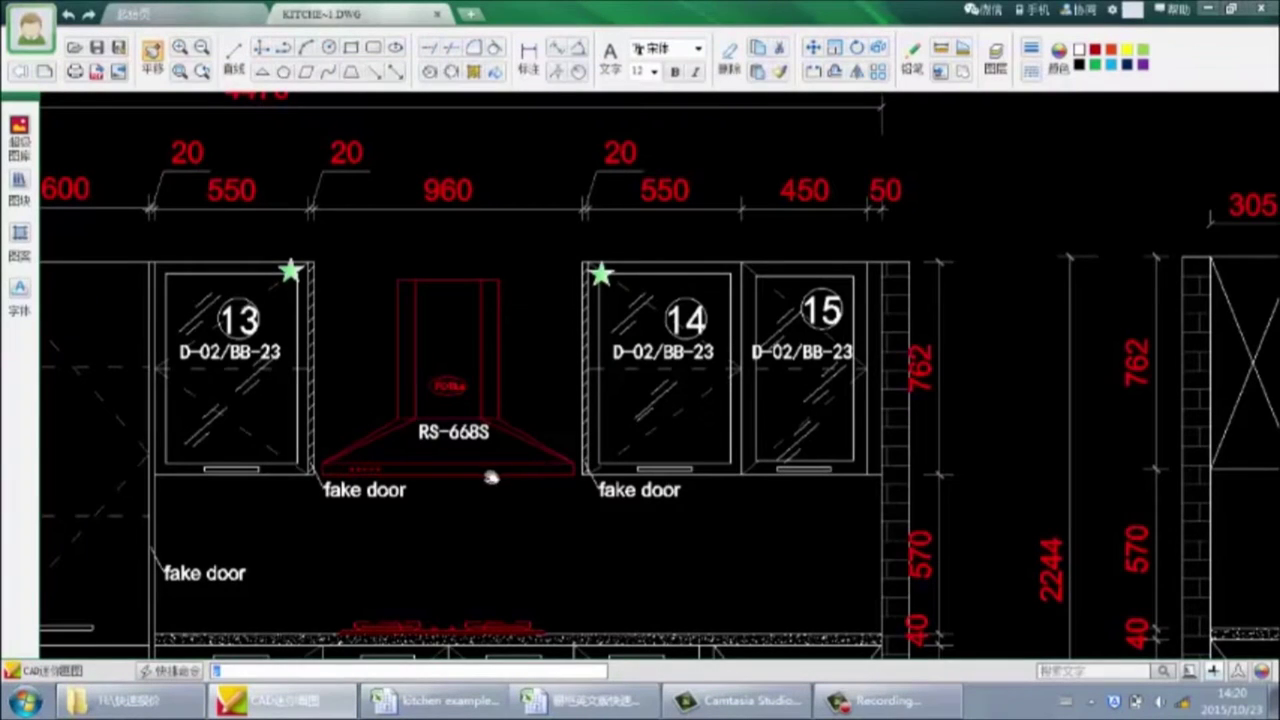
Step: Pan the CAD kitchen plan to the fake door area note, then return to Excel
scroll(586, 470, down, 10)
scroll(203, 463, up, 10)
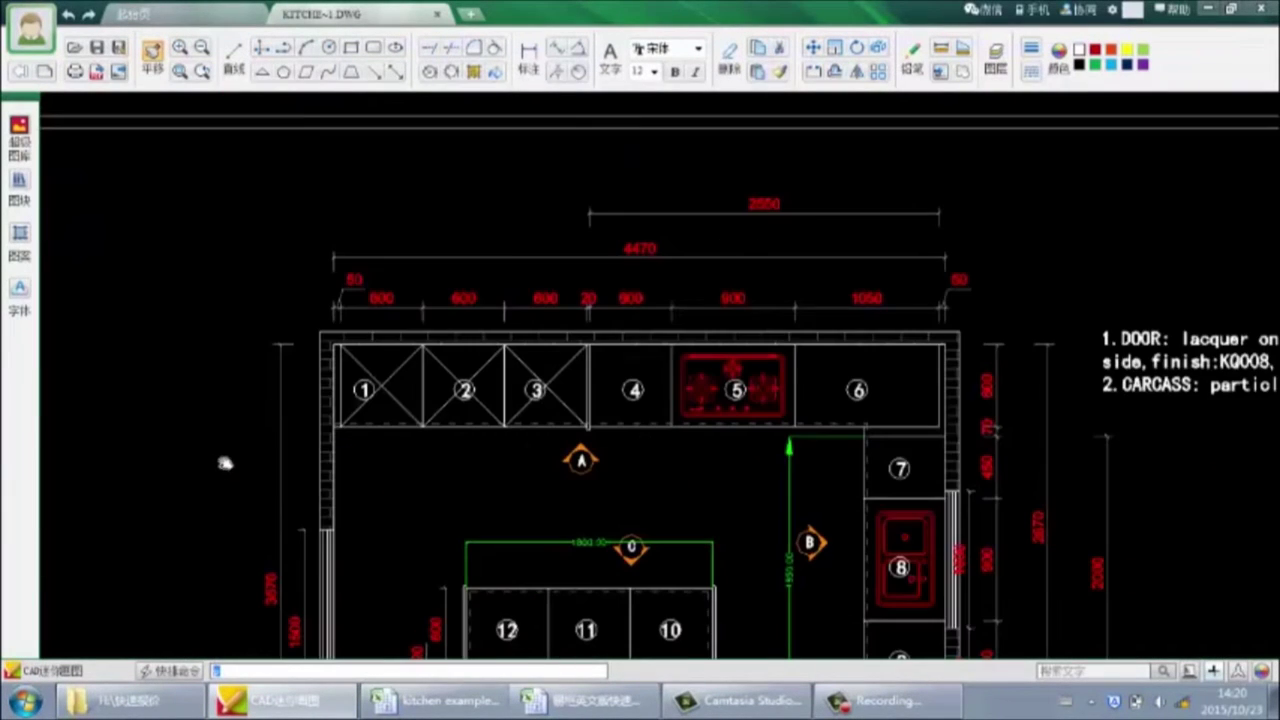
drag(408, 466, 403, 506)
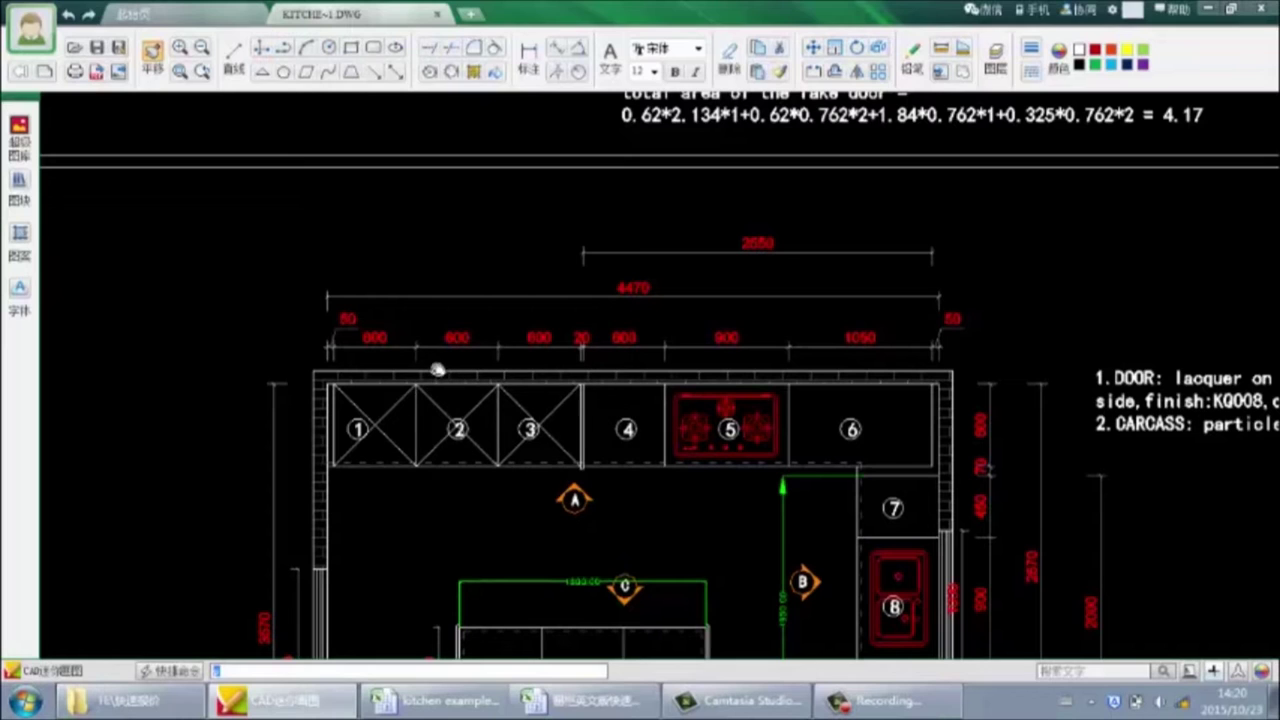
key(alt+Tab)
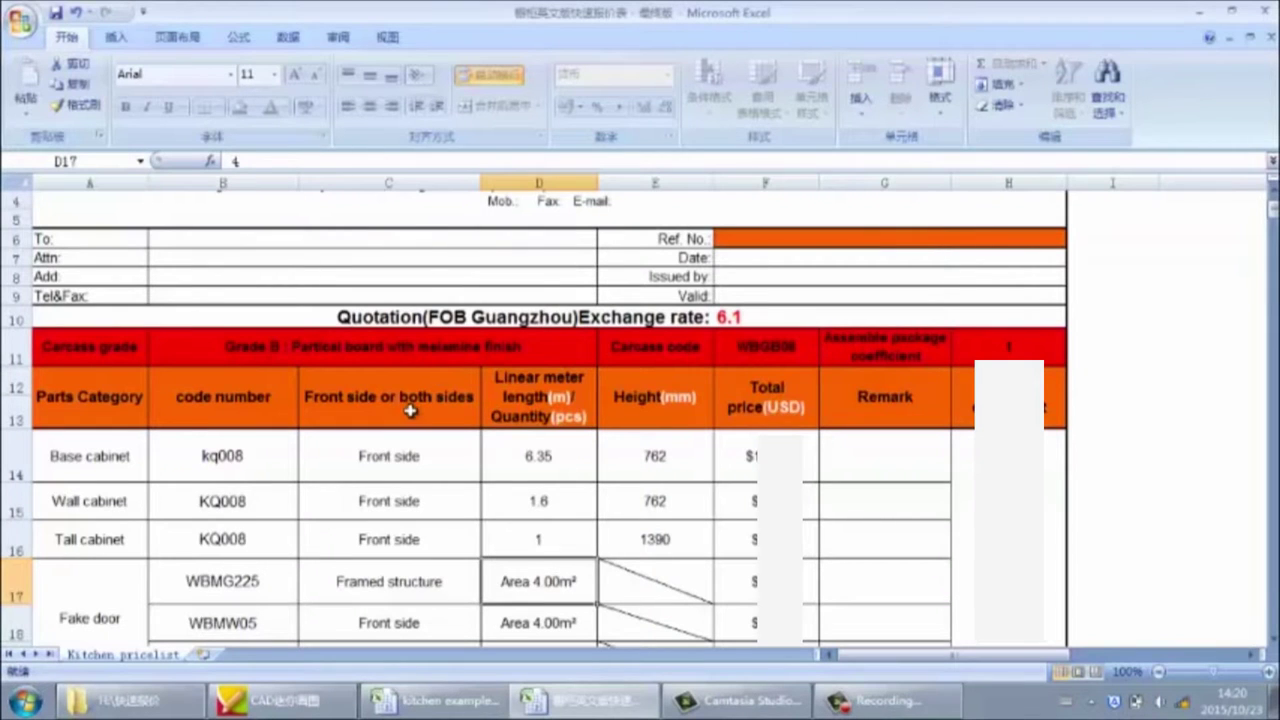
Step: Set the tall cabinet length in D16 to 1.8, then switch to the CAD window
click(534, 537)
text(1)
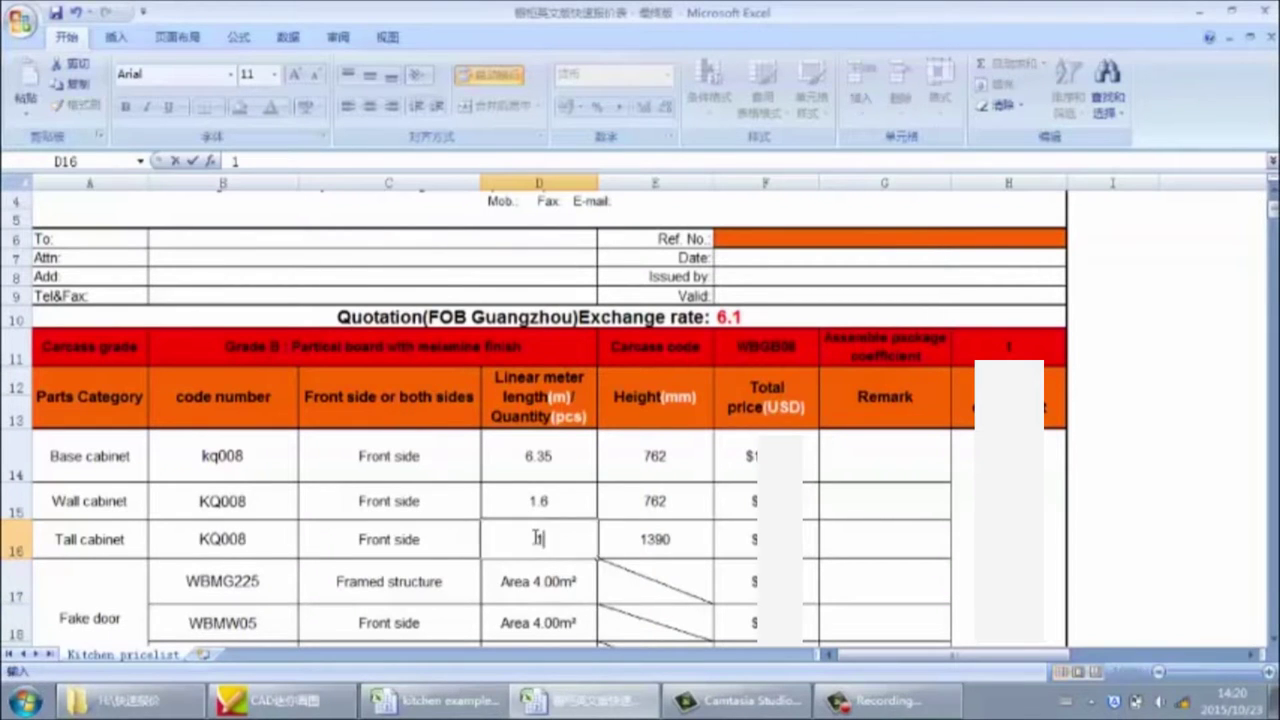
text(.8)
click(651, 539)
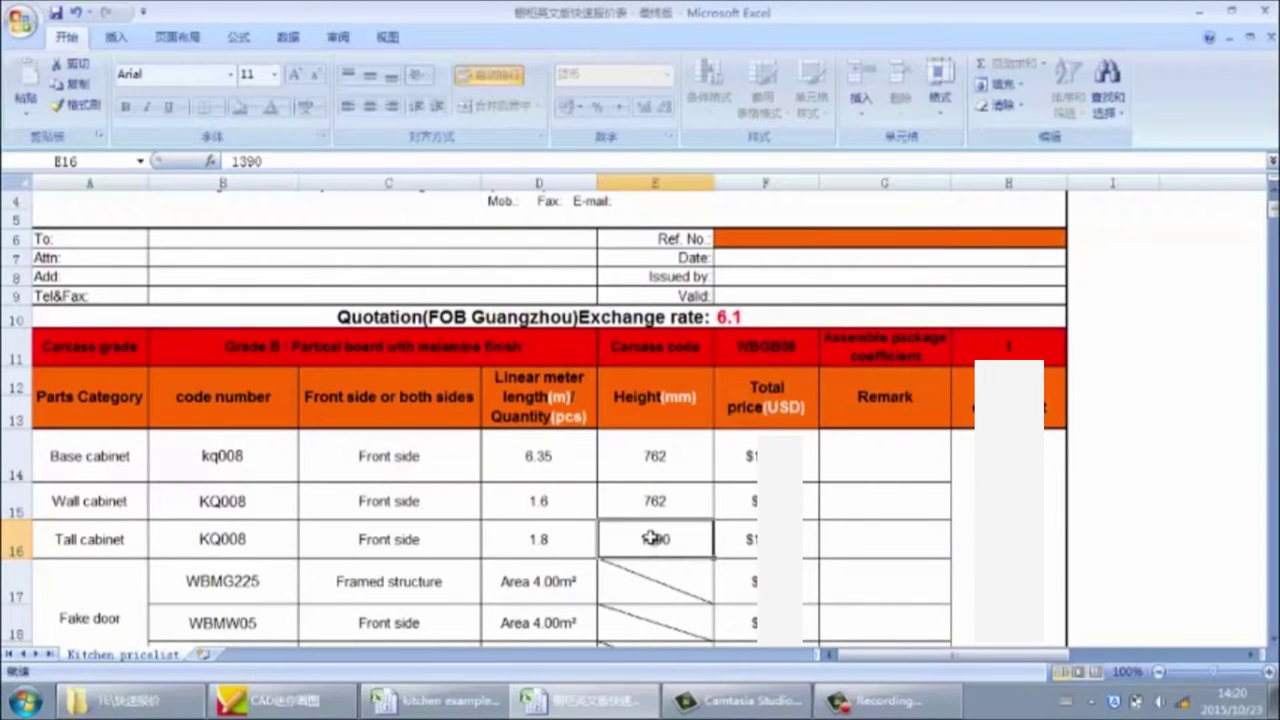
key(alt+Tab)
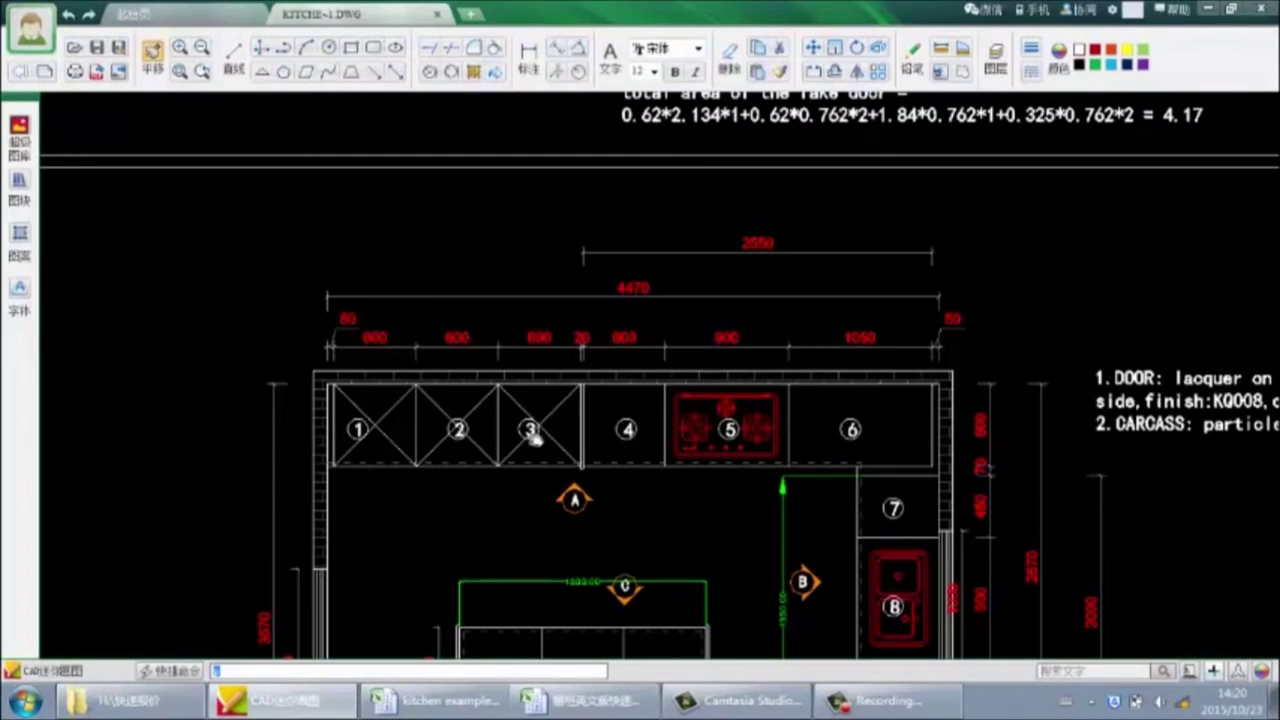
Step: Read the 2134 and 1372 tall cabinet heights on elevation A, then return to Excel
scroll(480, 446, down, 5)
scroll(893, 472, up, 5)
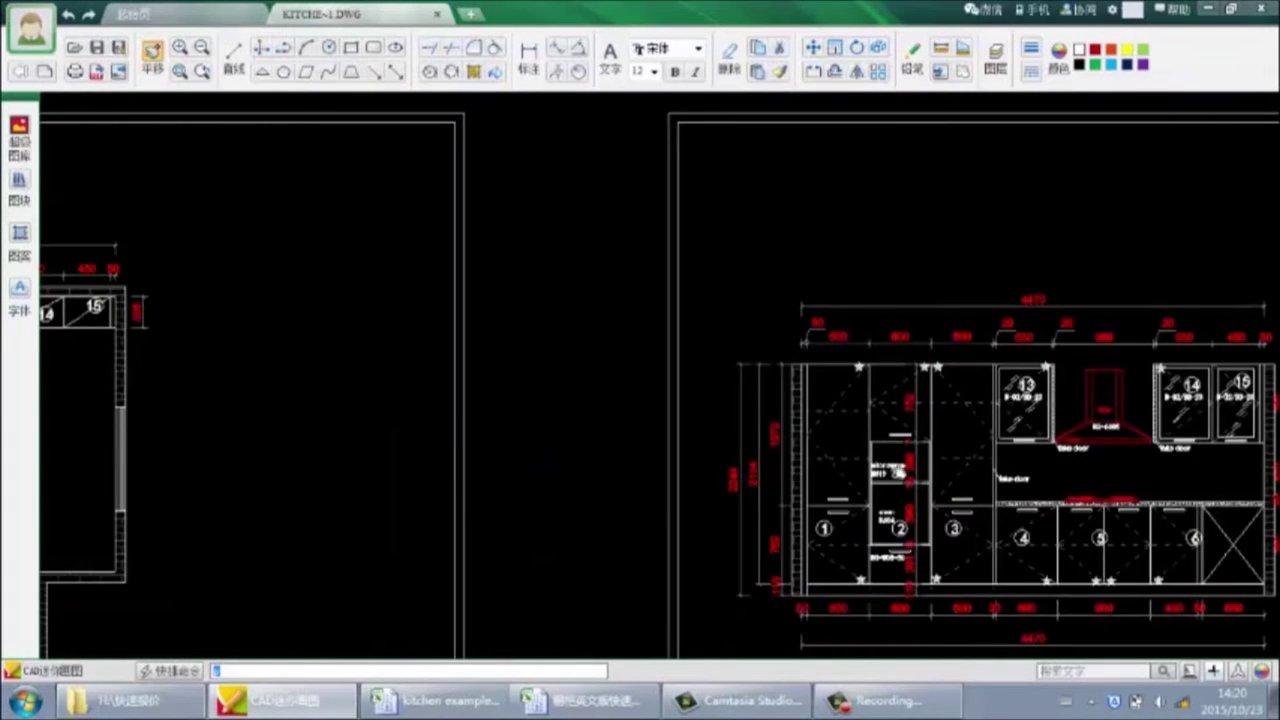
scroll(703, 474, up, 4)
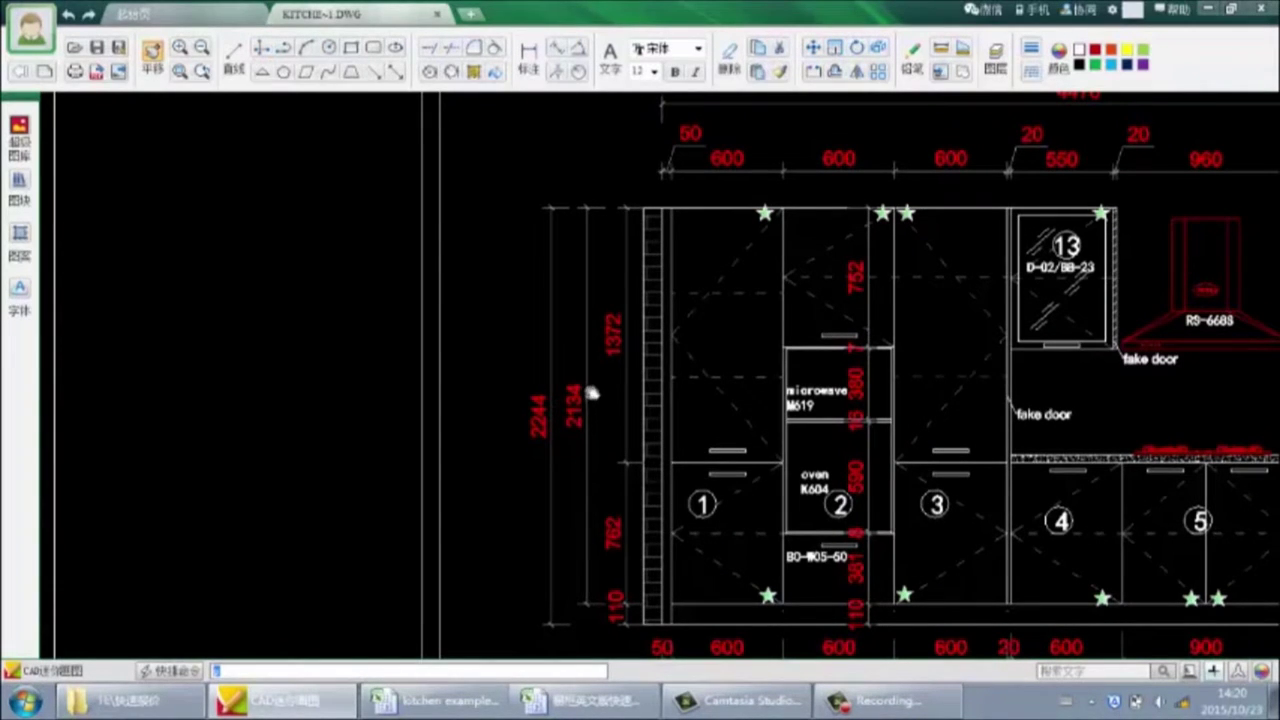
key(alt+Tab)
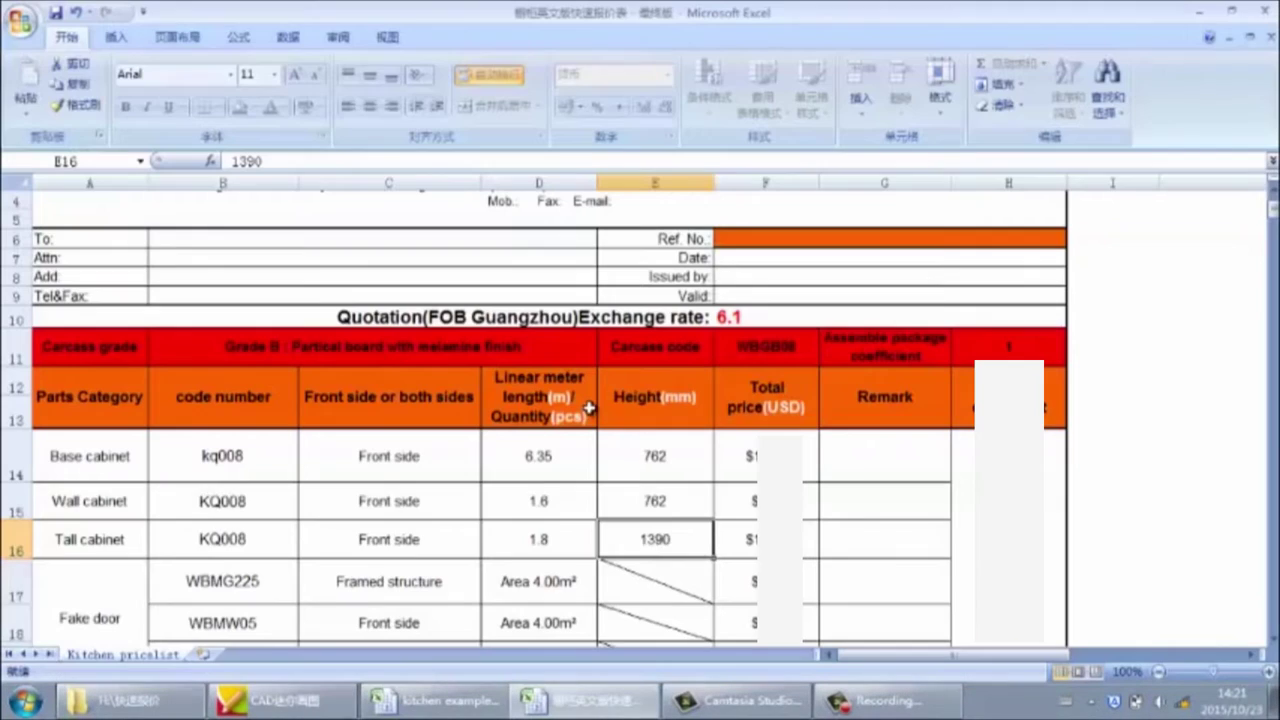